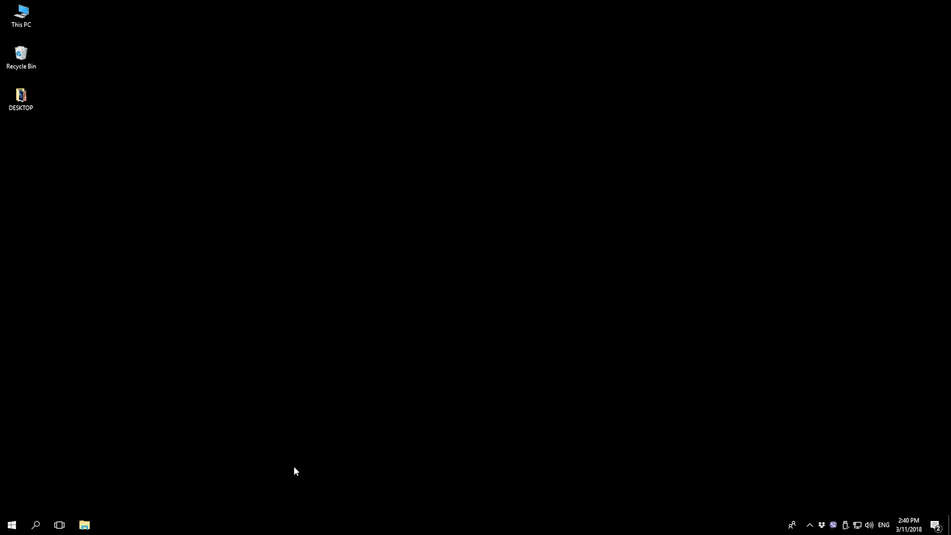
Create a desktop folder named "2018-03-20 Premiere Pro Basics" and open it.
right_click(321, 394)
mouse_move(429, 362)
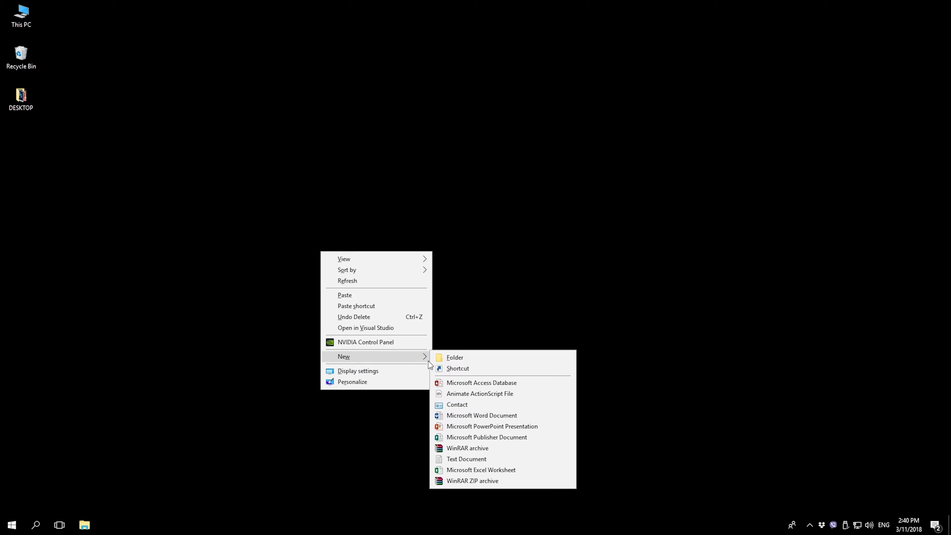
left_click(437, 360)
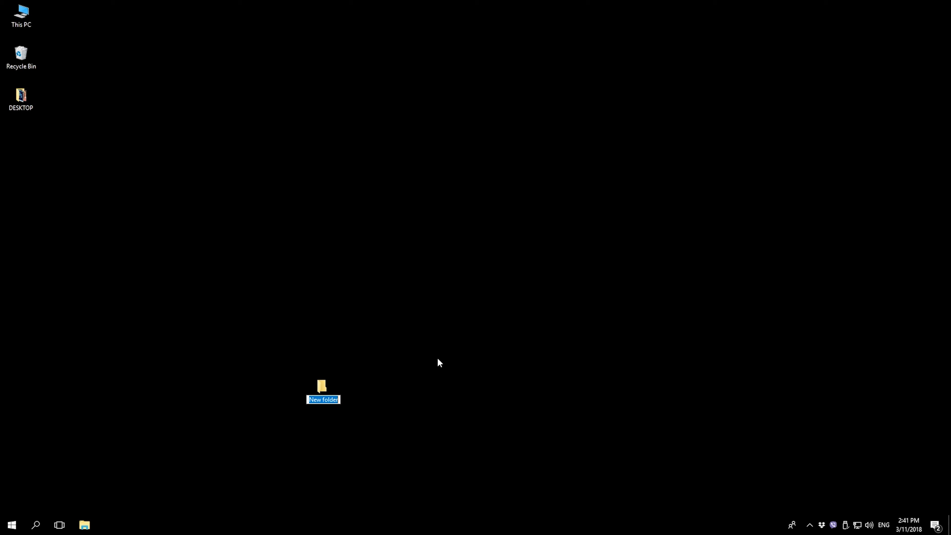
type("2018-03-20 Premiere Pro Basics")
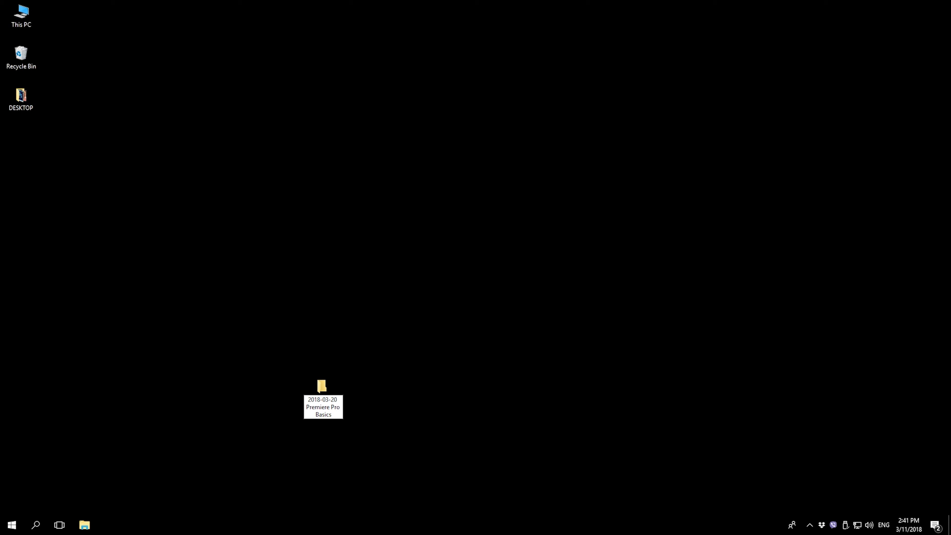
key("Return")
double_click(327, 386)
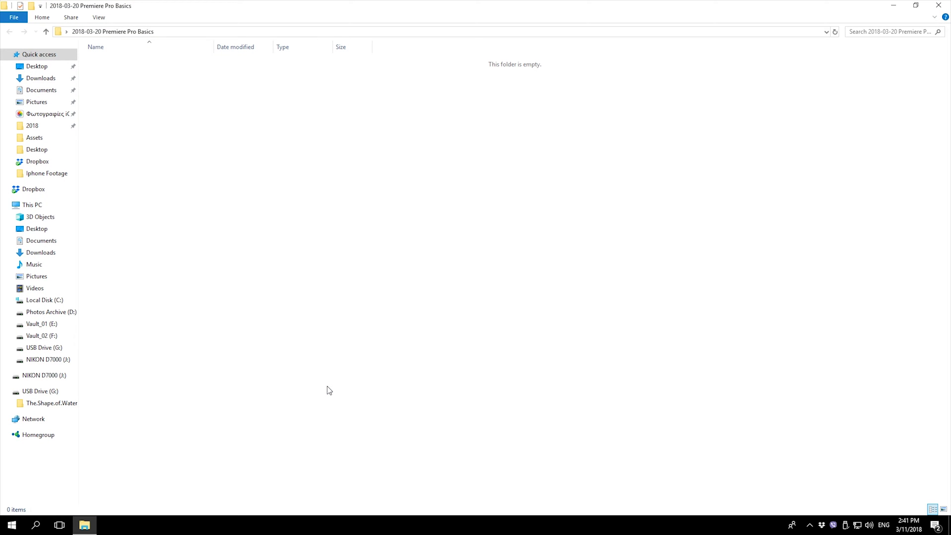
Create a subfolder named "i) Project" in the Premiere Pro Basics folder.
right_click(327, 390)
mouse_move(400, 366)
left_click(472, 365)
type("1) Project")
left_click(475, 361)
Create a second subfolder named "ii) Captures" in the Premiere Pro Basics folder.
right_click(474, 353)
mouse_move(574, 339)
left_click(607, 328)
type("ii) Captures")
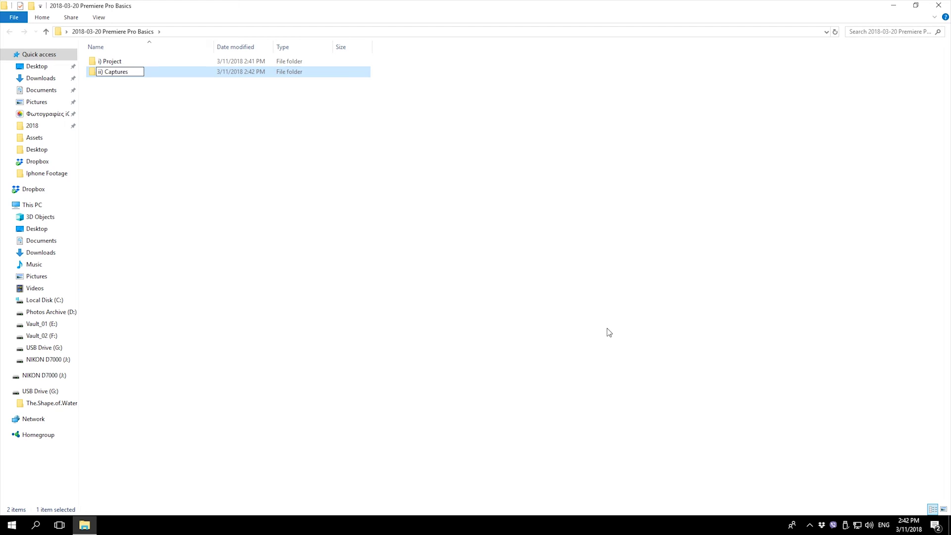
left_click(609, 332)
Create a third subfolder named "iii) Export" in the Premiere Pro Basics folder.
right_click(520, 295)
mouse_move(591, 441)
left_click(664, 316)
type("iii) Export")
left_click(665, 316)
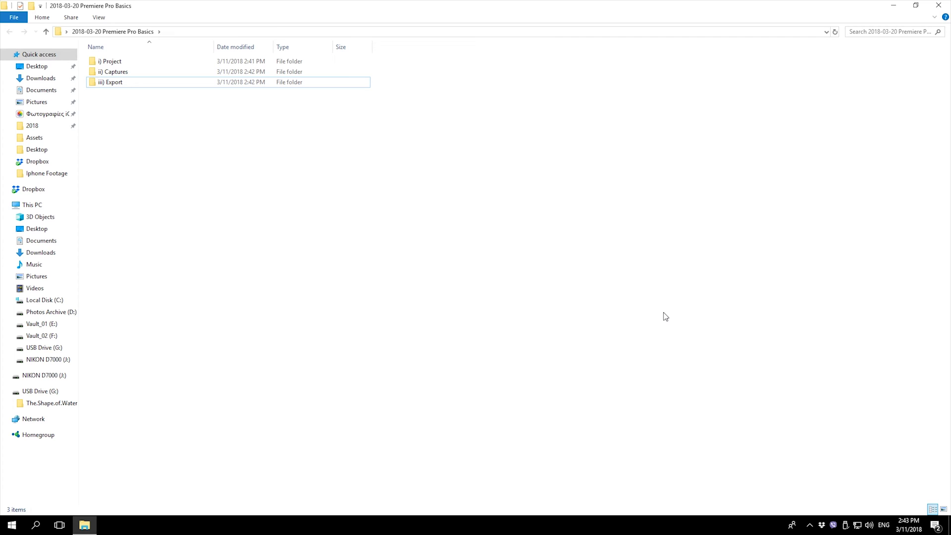
Search Windows for "pre" and launch Adobe Premiere Pro.
left_click(37, 525)
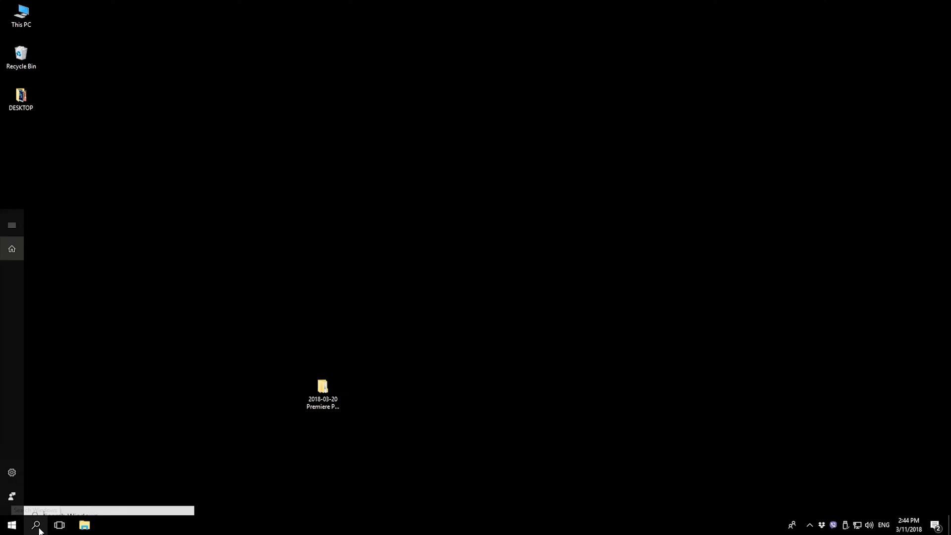
type("pre")
key("Return")
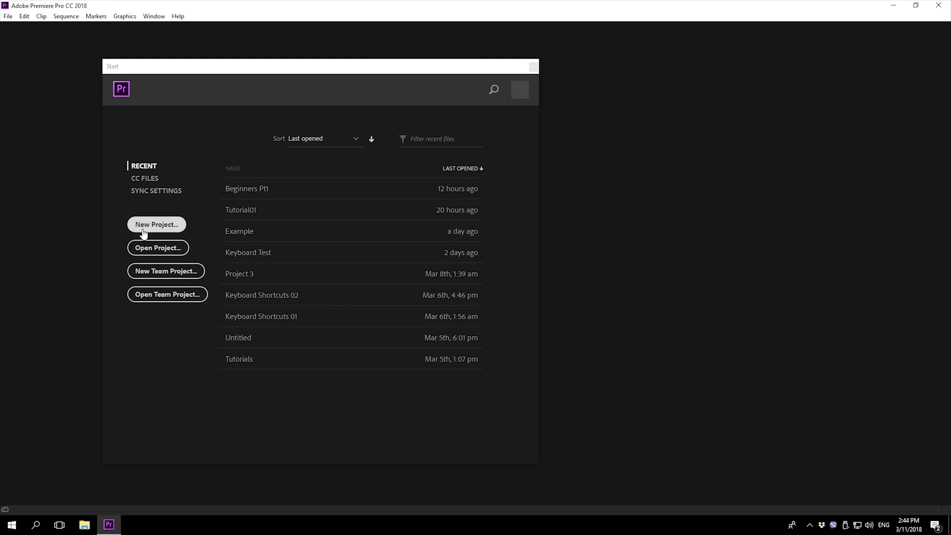
Create a new project named "Basics pt1", stored in the desktop folder 2018-03-20 Premiere Pro Basics, subfolder "i) Project".
left_click(143, 233)
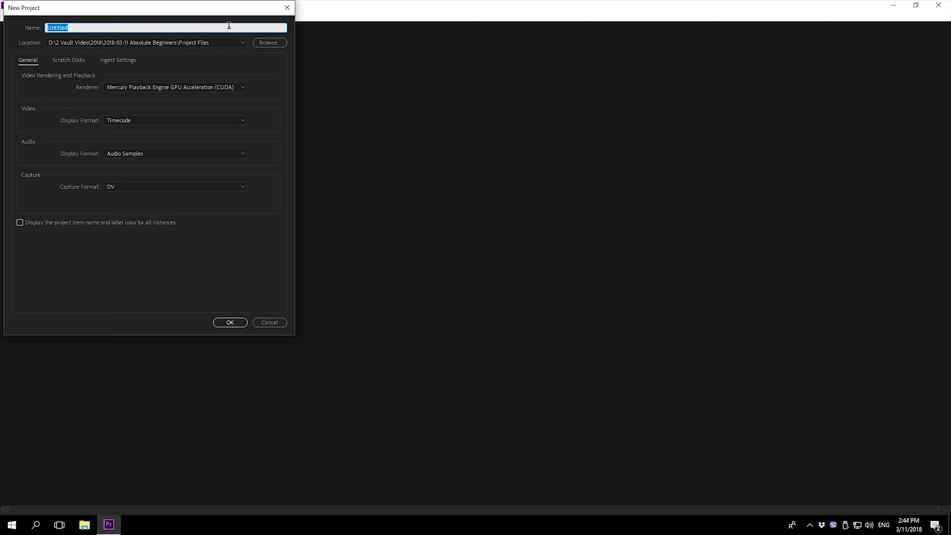
type("Basics pt1")
left_click(281, 43)
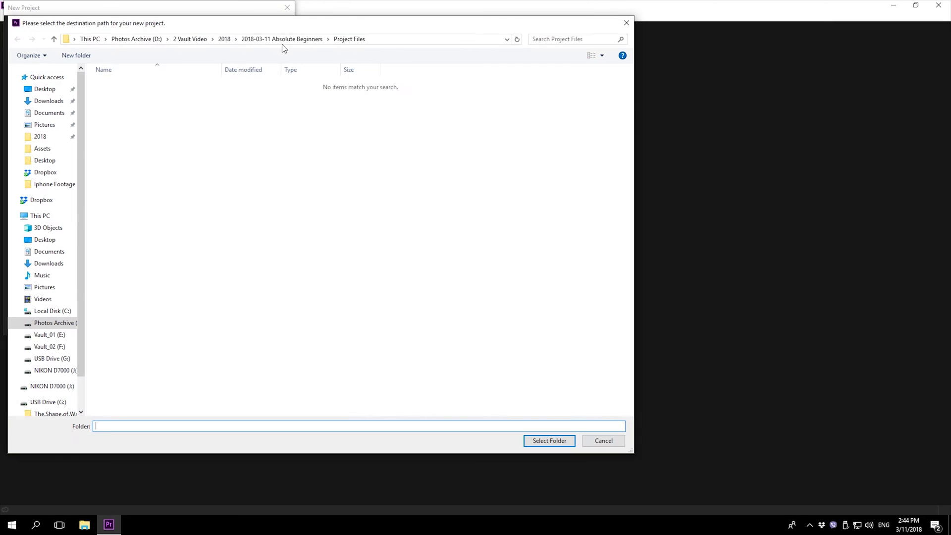
left_click(48, 93)
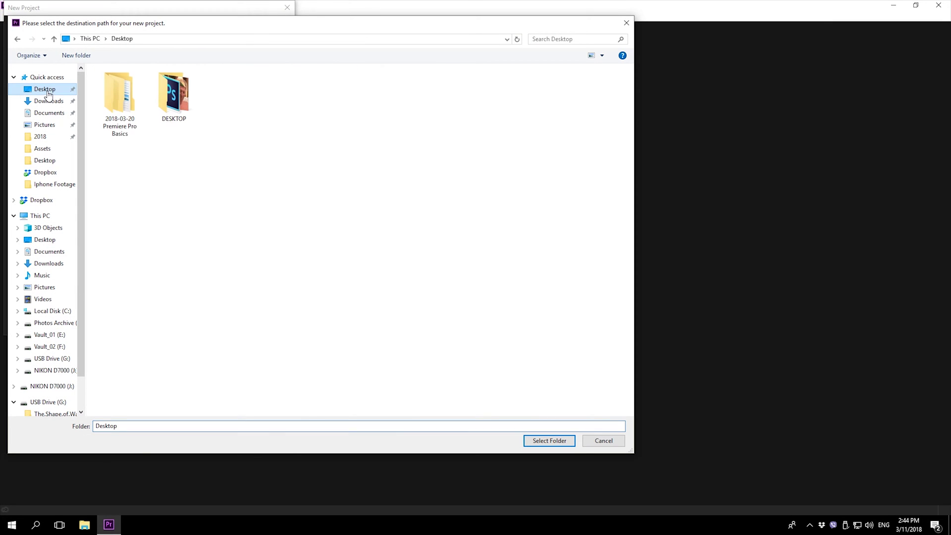
double_click(105, 95)
left_click(112, 84)
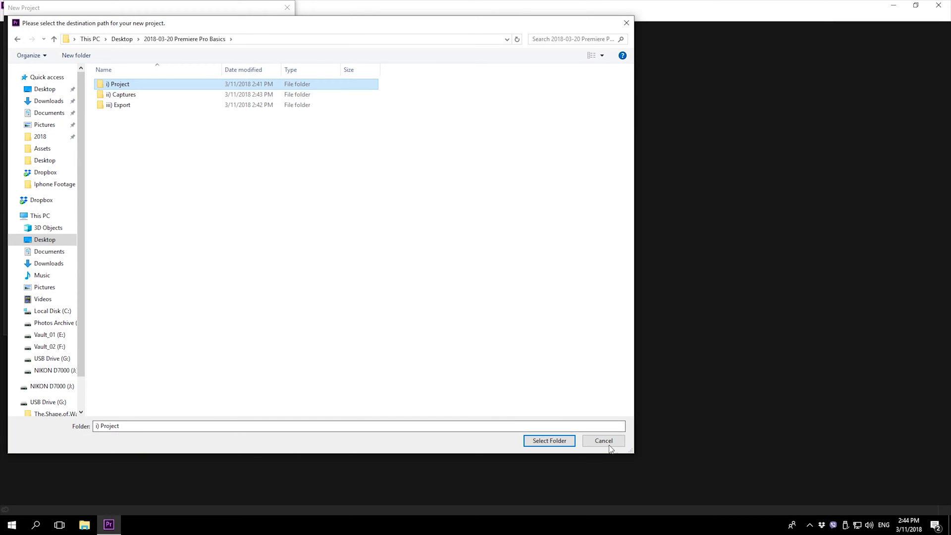
left_click(565, 442)
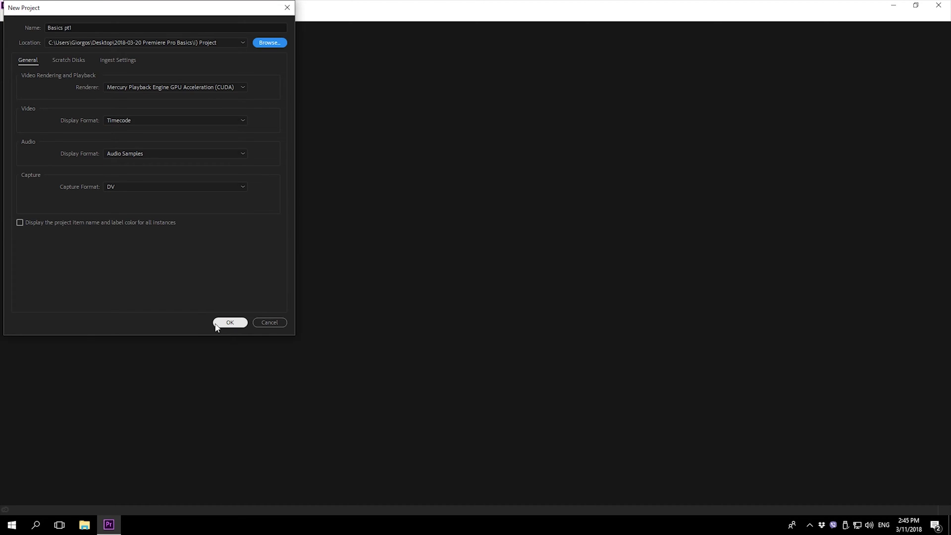
left_click(230, 322)
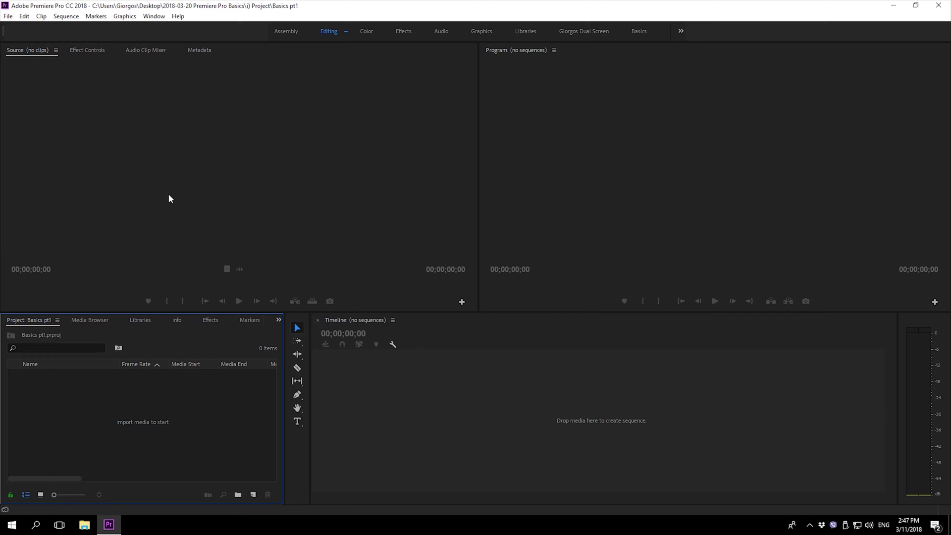
Reset the Editing workspace to its saved layout.
left_click(154, 16)
mouse_move(161, 28)
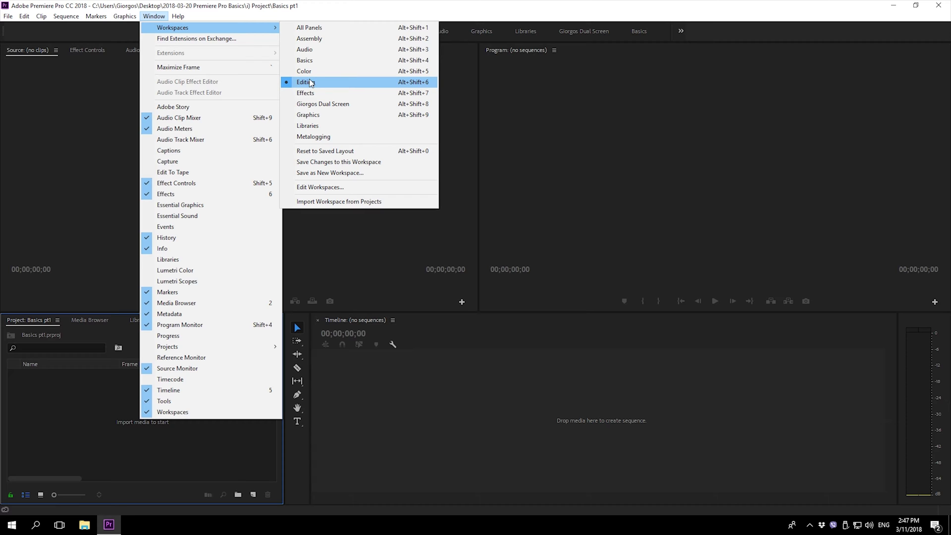
left_click(325, 151)
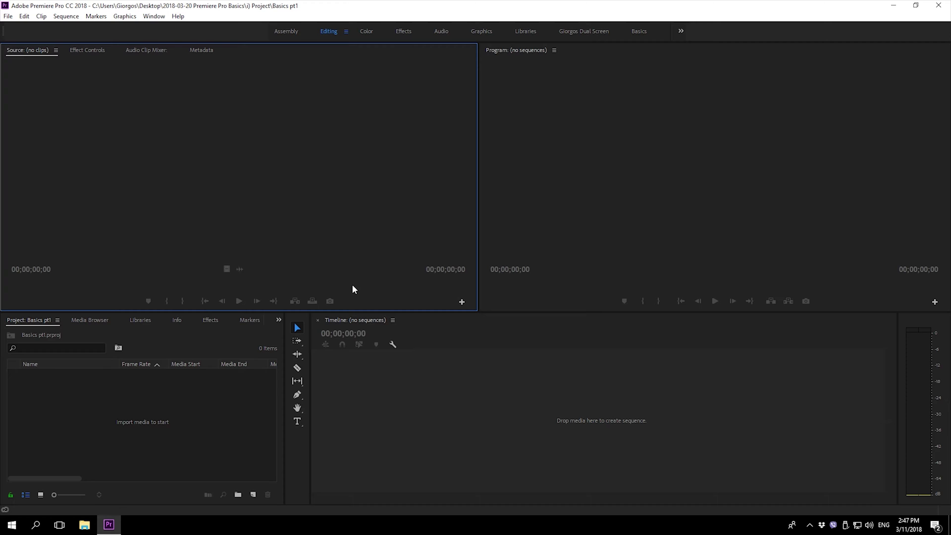
Look through the panels grouped with the Project panel, from Media Browser to Markers, and close the Effects panel.
left_click(97, 319)
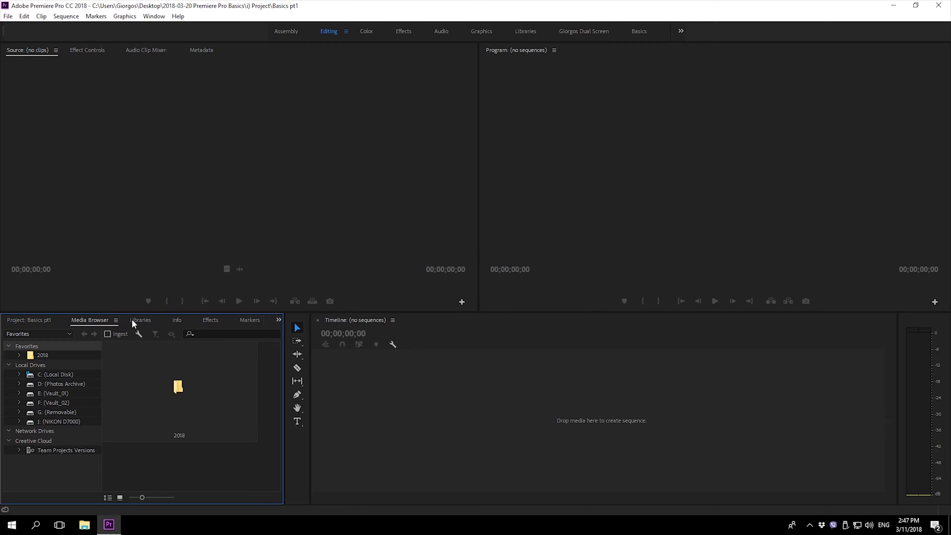
left_click(135, 319)
left_click(182, 319)
left_click(207, 322)
left_click(245, 319)
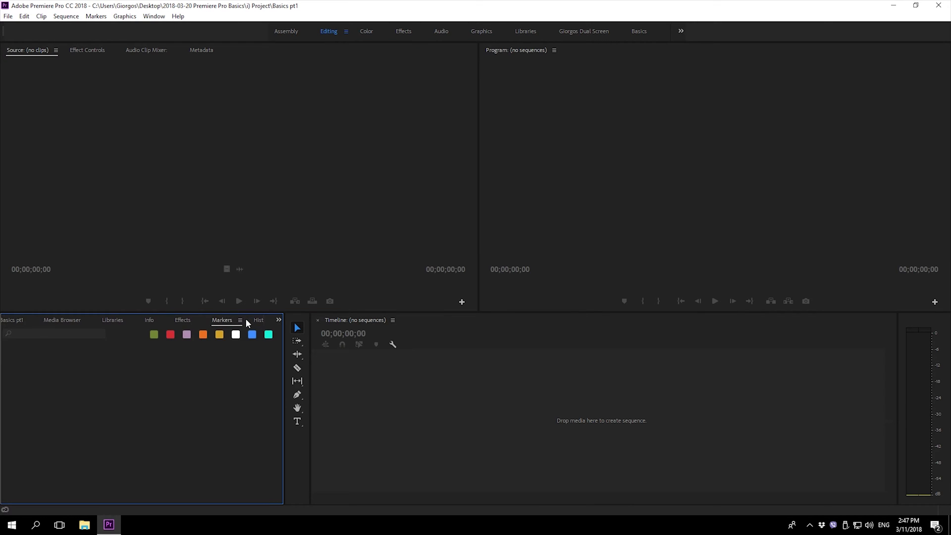
left_click(188, 322)
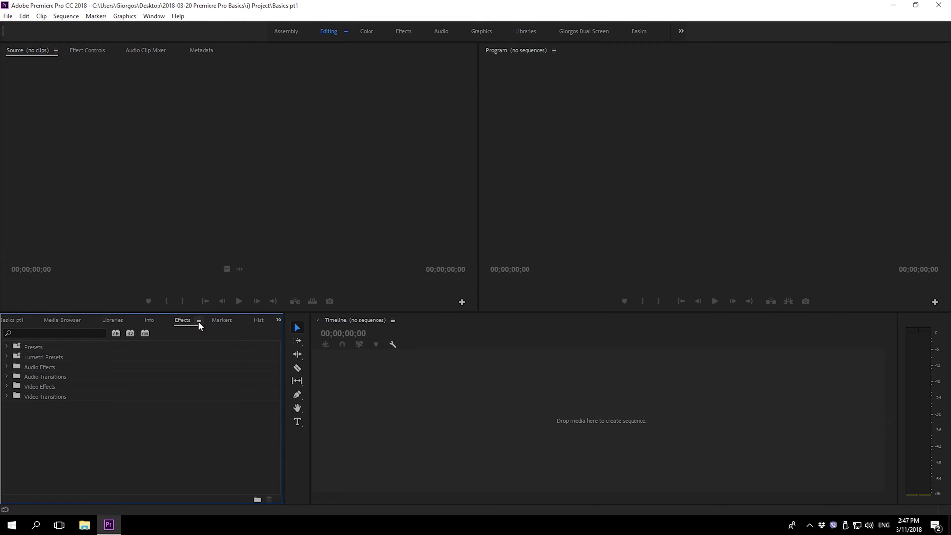
left_click(198, 321)
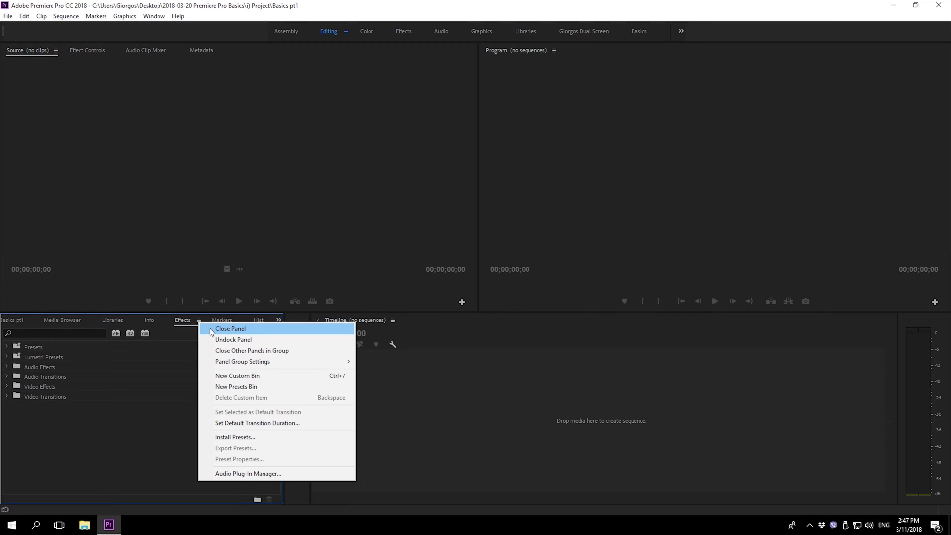
left_click(210, 328)
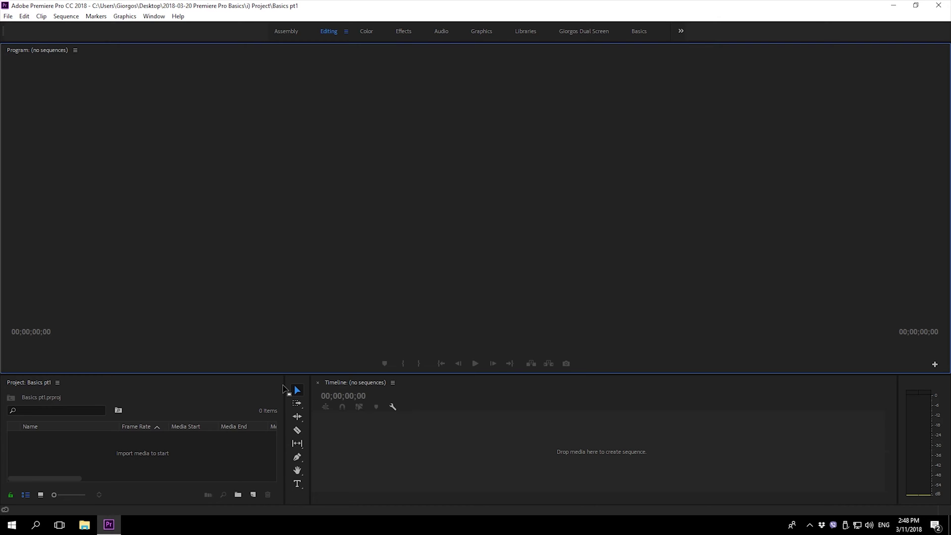
Save the current panel layout as a new workspace named "Basics".
left_click(154, 16)
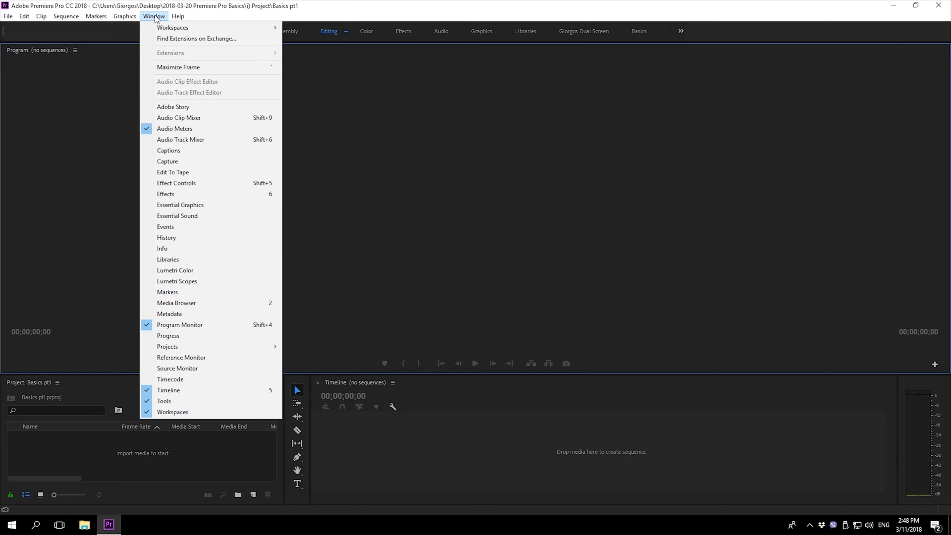
mouse_move(251, 29)
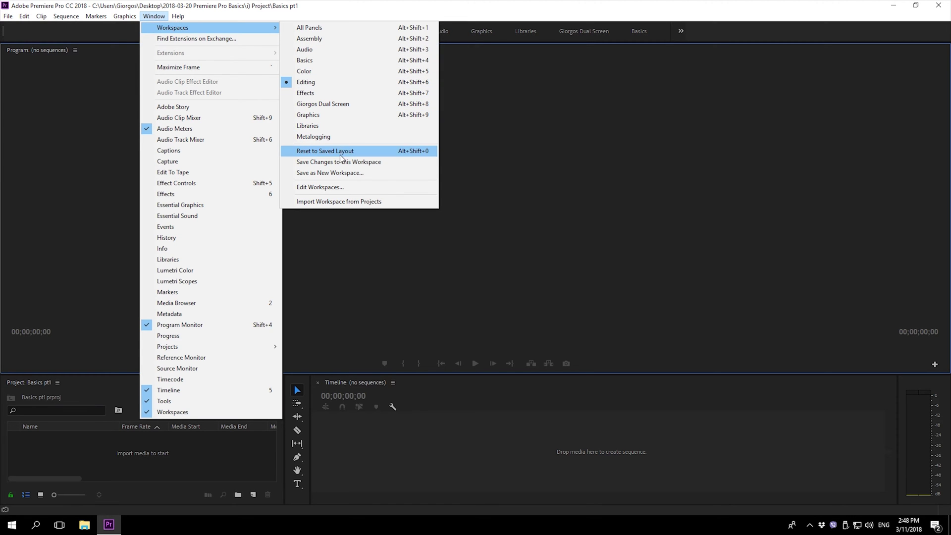
left_click(341, 172)
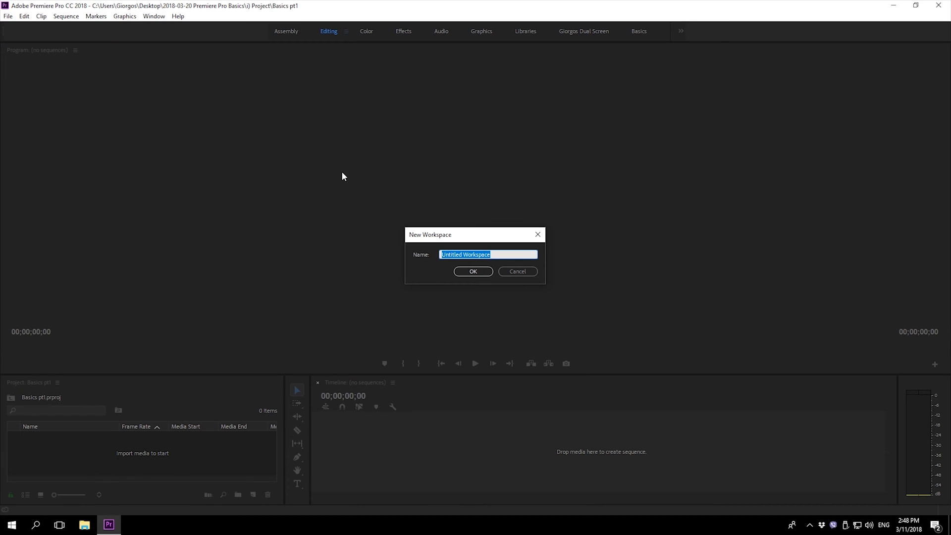
type("Basics")
left_click(473, 272)
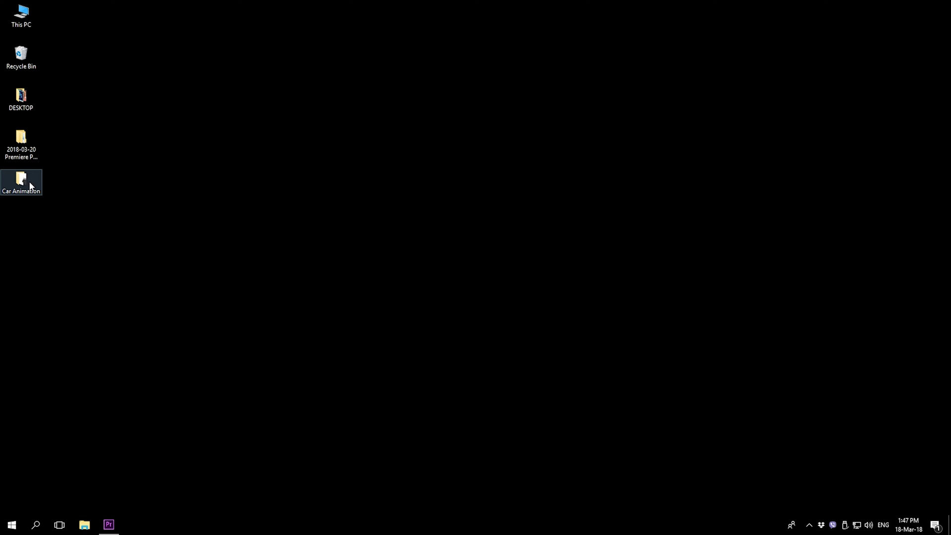
Copy all four scene videos from the desktop's Car Animation folder and close that folder.
double_click(29, 182)
left_click_drag(362, 69, 120, 66)
right_click(121, 65)
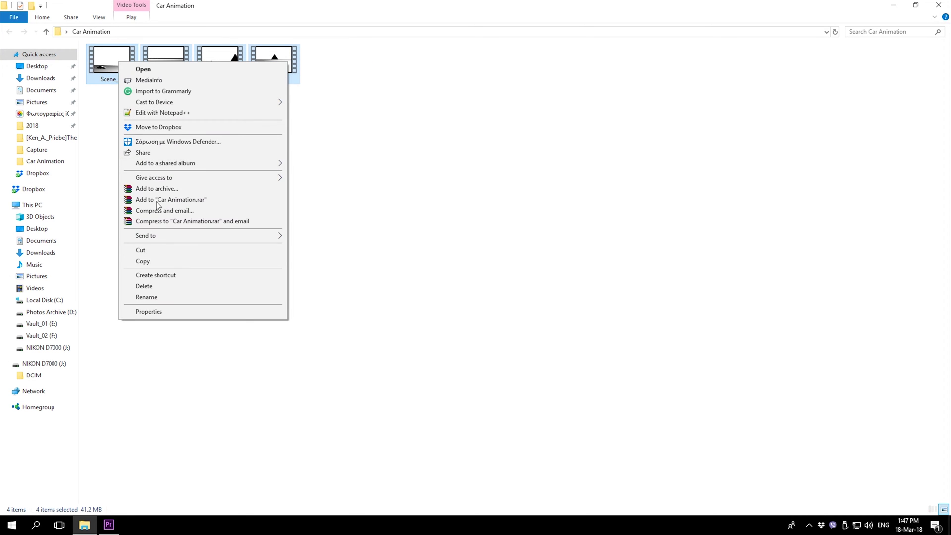
left_click(172, 263)
left_click(938, 5)
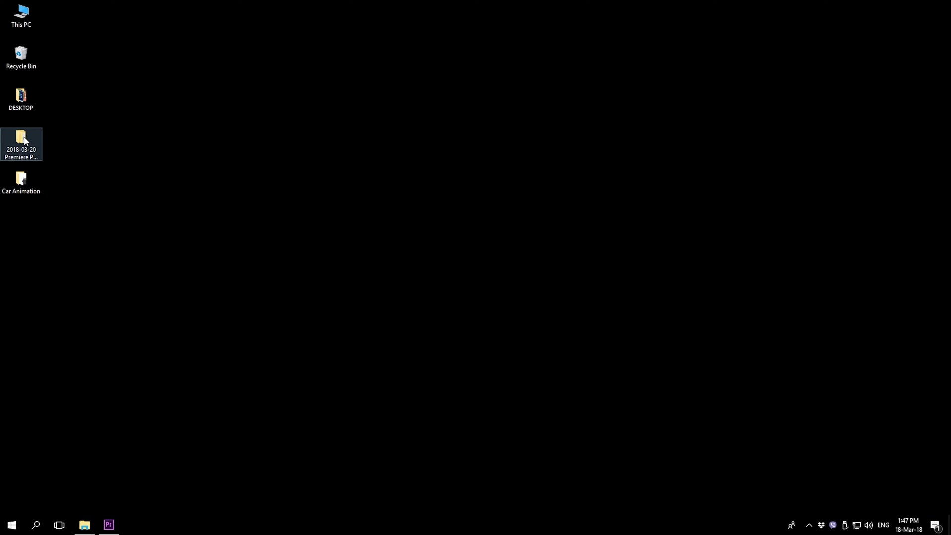
Paste the copied videos into the "ii) Captures" subfolder of 2018-03-20 Premiere Pro Basics and close the folder window.
double_click(23, 140)
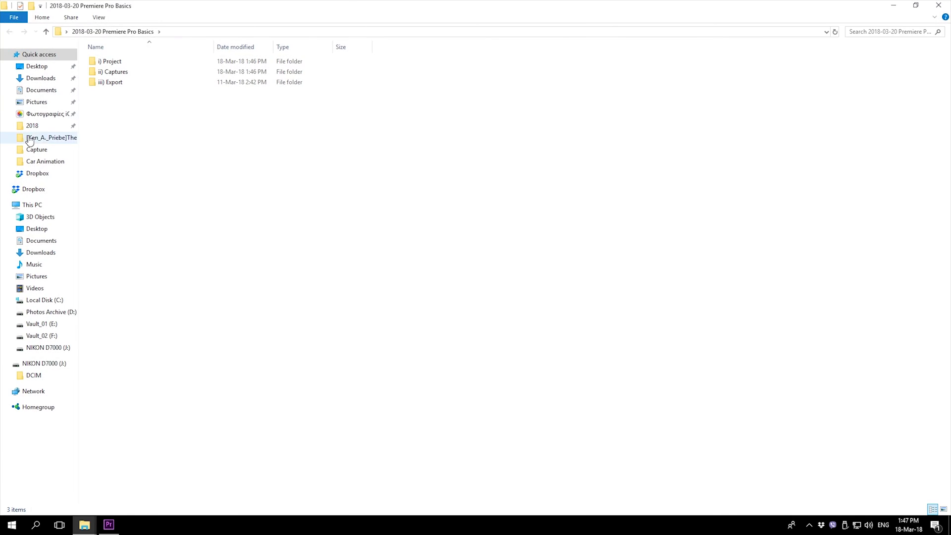
left_click(106, 74)
double_click(106, 75)
right_click(106, 74)
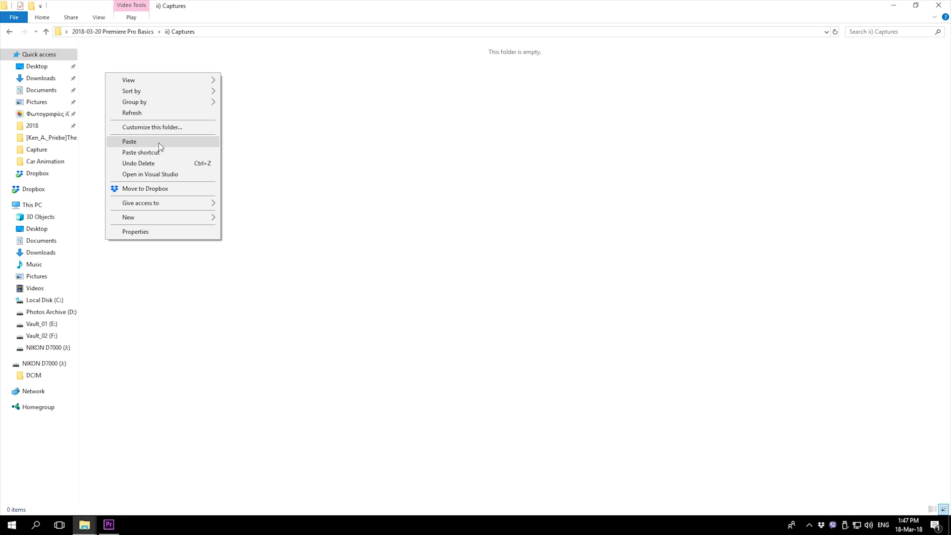
left_click(158, 142)
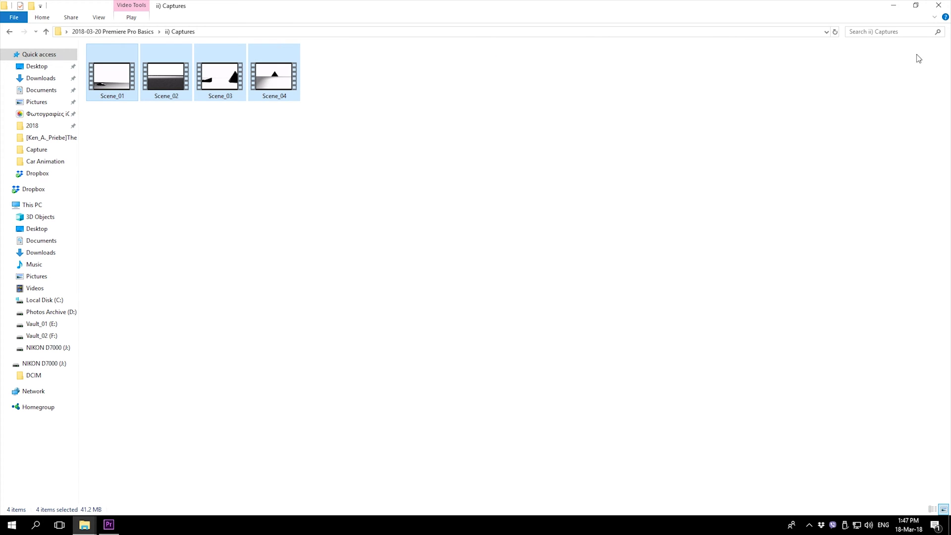
left_click(939, 6)
Switch to Premiere Pro and import all four scene videos, Scene_01 to Scene_04, from the "ii) Captures" folder.
left_click(109, 524)
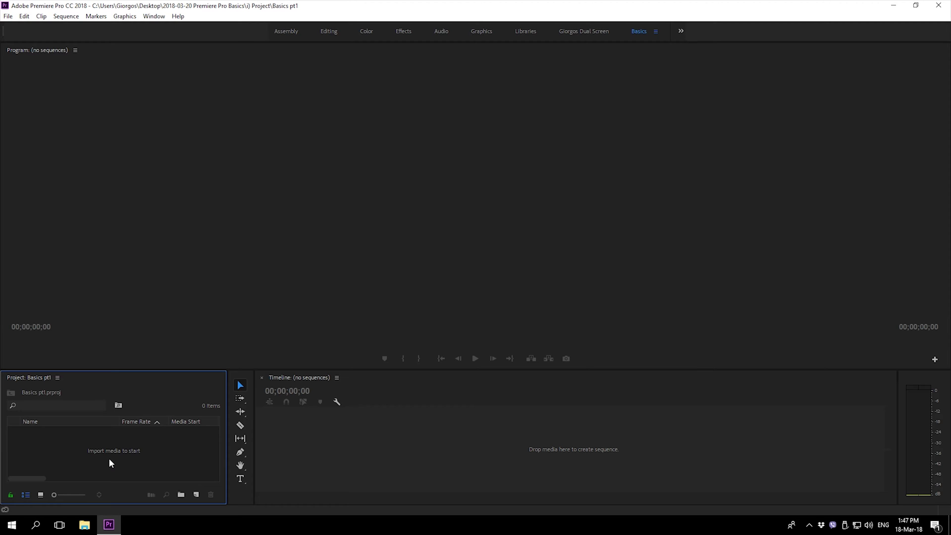
double_click(110, 462)
double_click(115, 128)
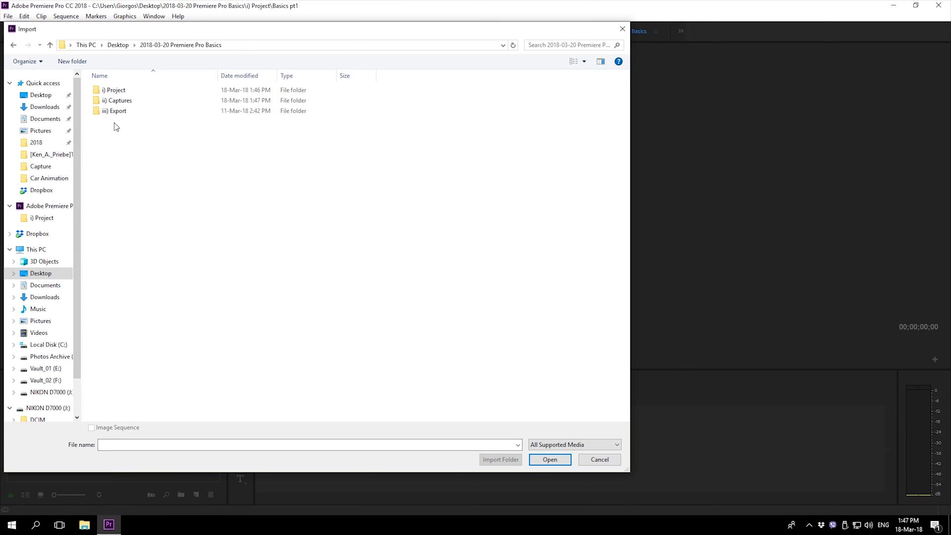
double_click(119, 100)
left_click_drag(106, 154, 357, 73)
Make the Project panel taller and display the imported clips as enlarged thumbnails in Icon View.
left_click(73, 435)
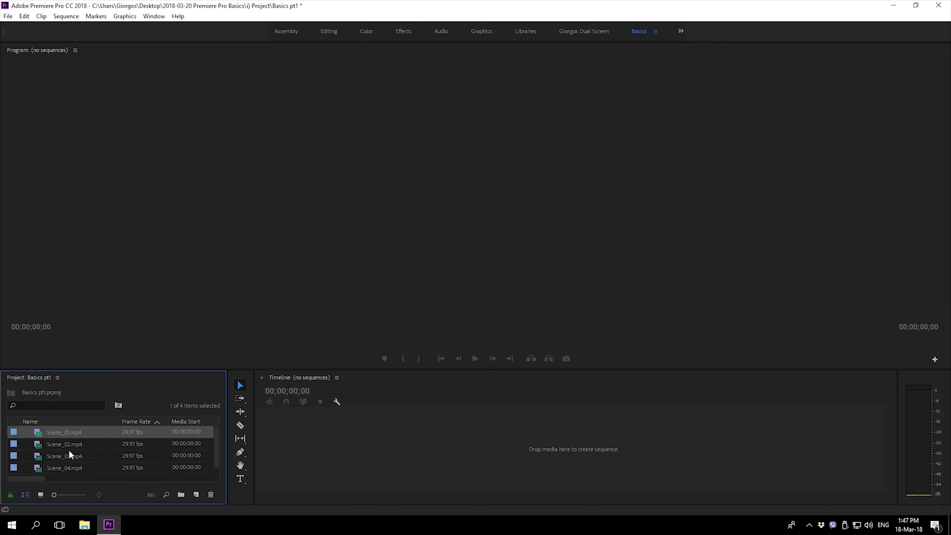
left_click(41, 495)
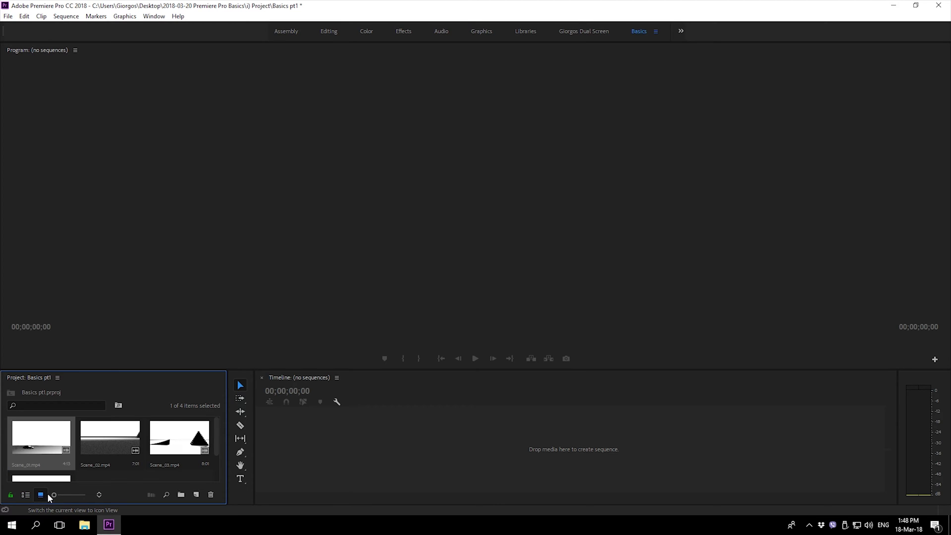
left_click_drag(136, 365, 145, 345)
mouse_move(58, 495)
left_mouse_down()
mouse_move(88, 495)
mouse_move(66, 497)
left_mouse_up()
scroll(219, 432, "down", 2)
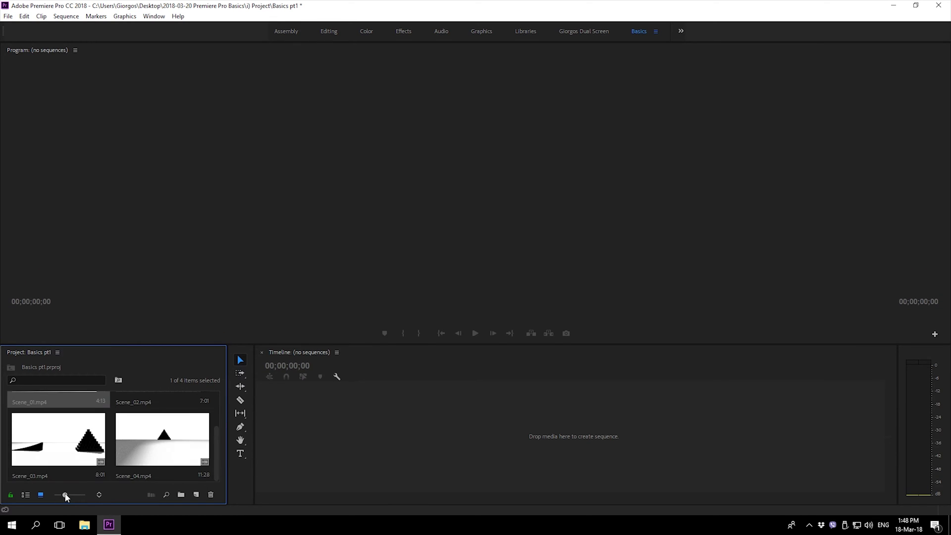
Display the project clips in List View and create a new sequence from Scene_01.mp4 on the empty timeline.
left_click(25, 495)
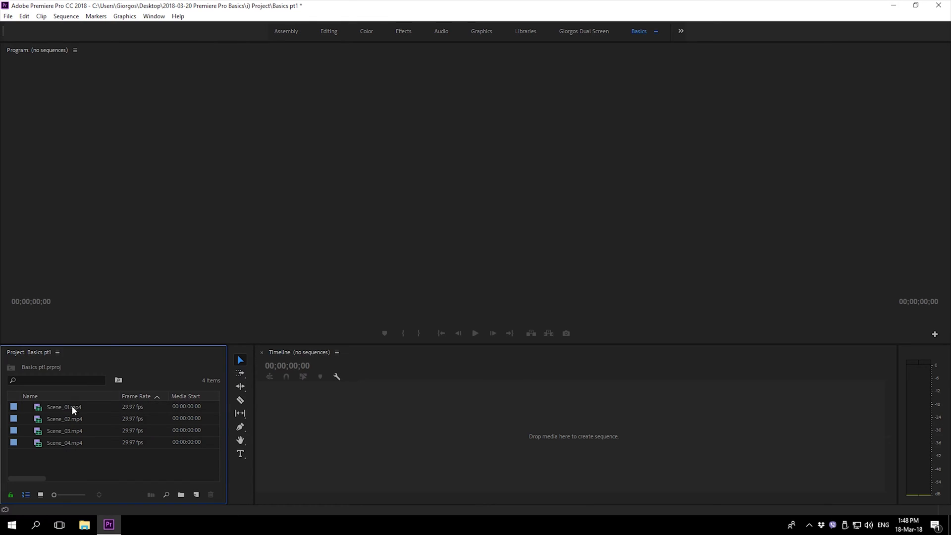
left_click(62, 405)
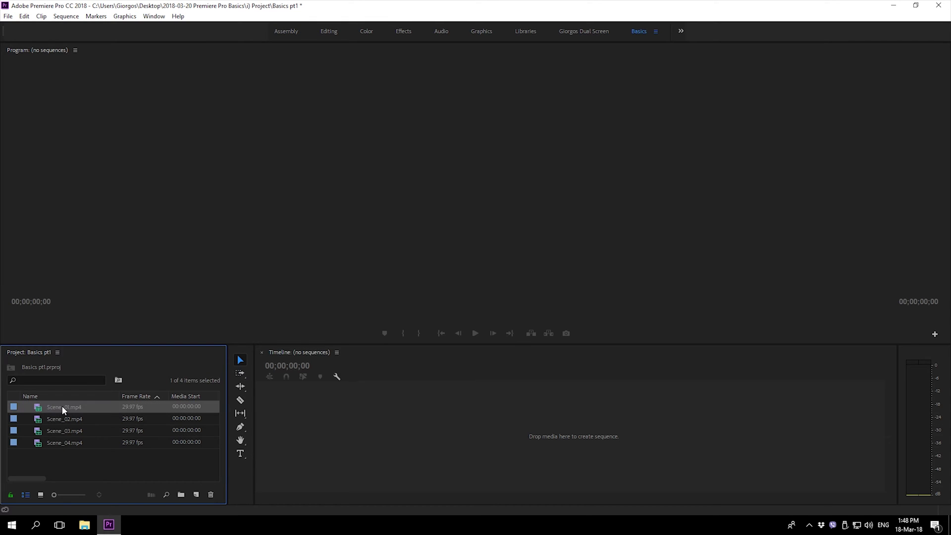
left_click_drag(62, 405, 288, 425)
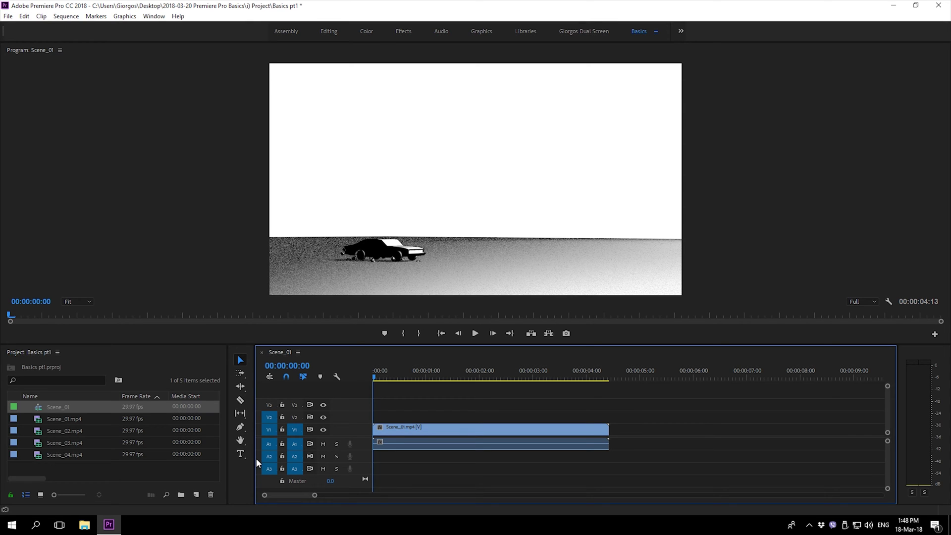
Delete the unused video tracks V2 and V3 and audio tracks A2 and A3 from the Scene_01 sequence.
right_click(349, 405)
left_click(369, 331)
right_click(361, 405)
left_click(384, 340)
right_click(360, 466)
left_click(387, 394)
right_click(361, 451)
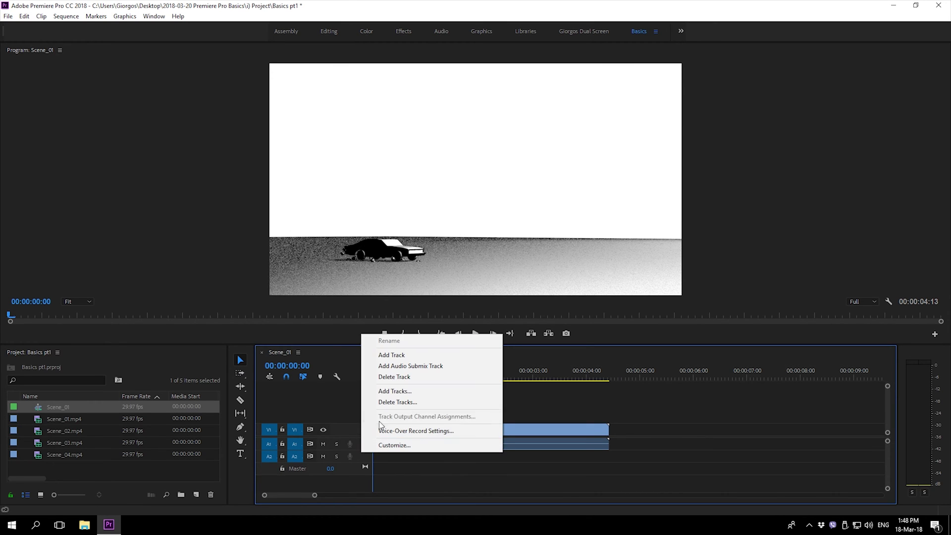
left_click(382, 377)
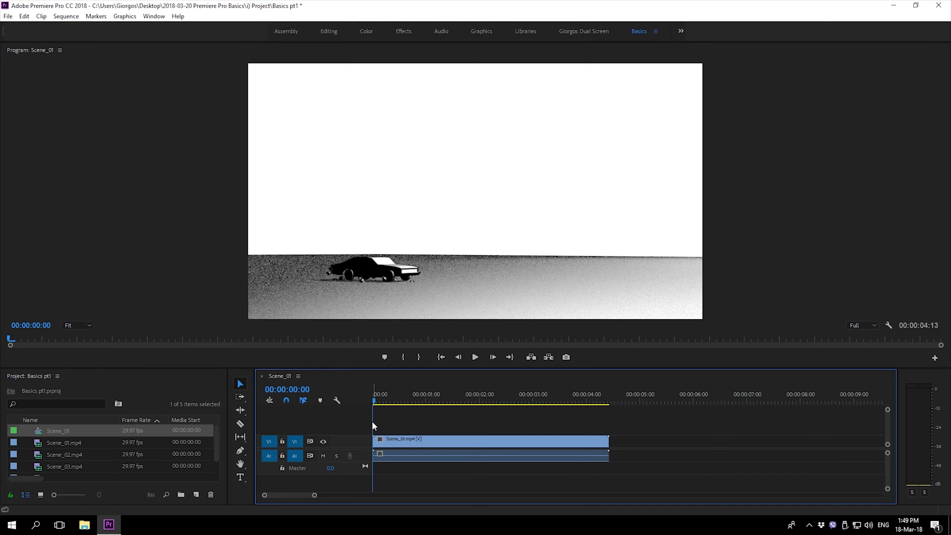
Play the Scene_01 clip in the sequence and return the playhead to the start.
key("space")
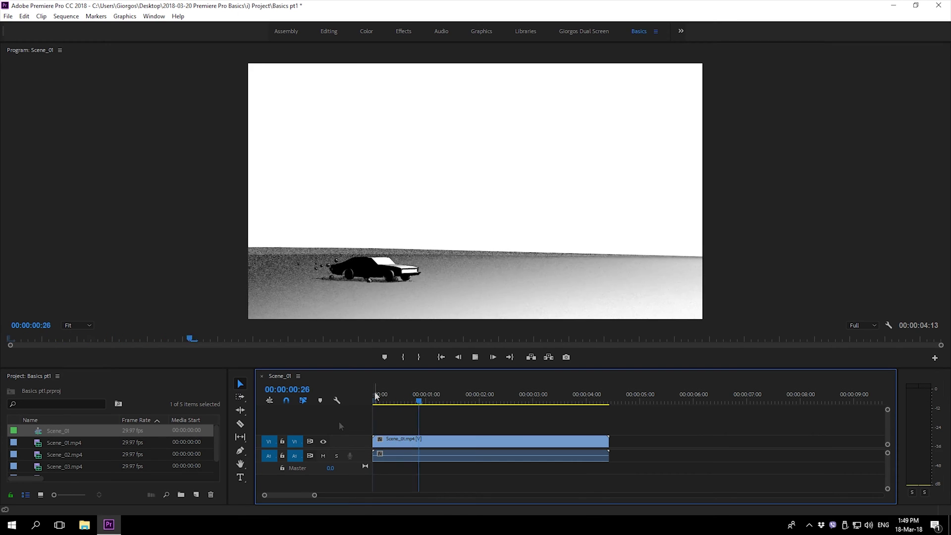
key("space")
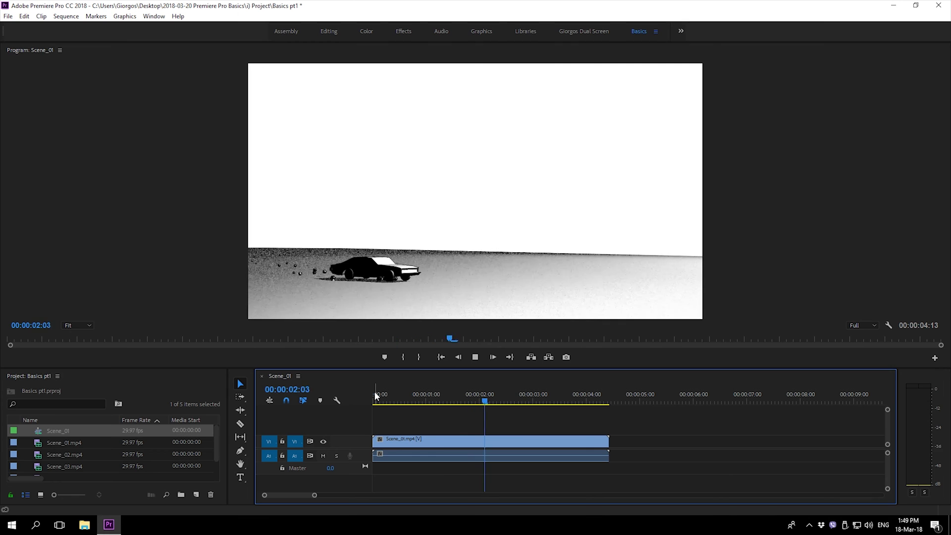
key("space")
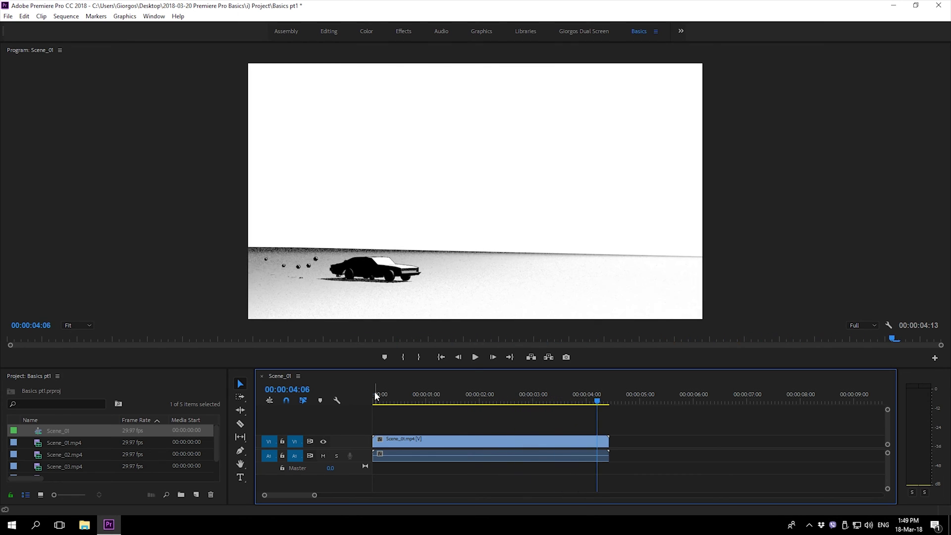
key("Home")
Add Scene_03.mp4 to the timeline directly after the Scene_01 clip.
key("minus")
key("minus")
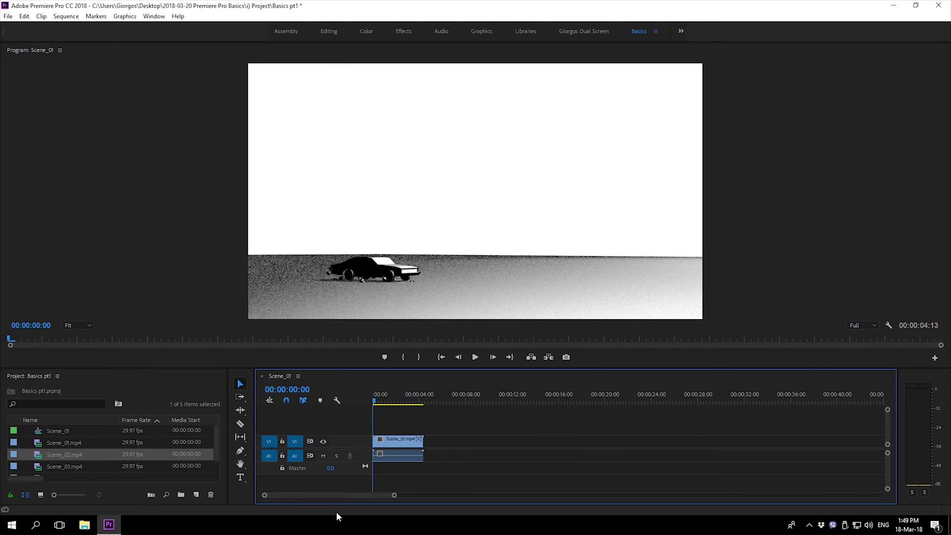
left_click(77, 467)
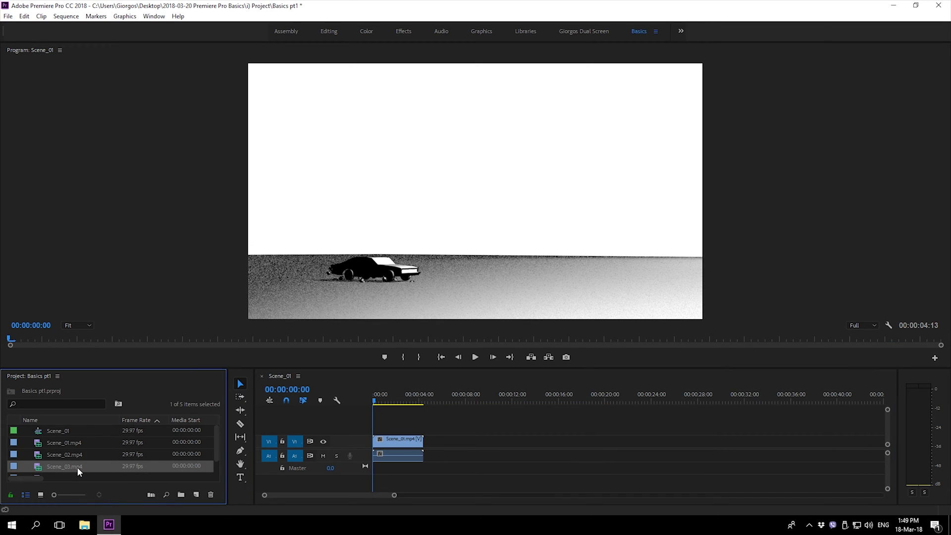
left_click_drag(61, 466, 431, 452)
Review the Scene_03 clip and split it with the Razor tool at 00:00:07:26, as the car reaches the ramp.
left_click(426, 395)
key("space")
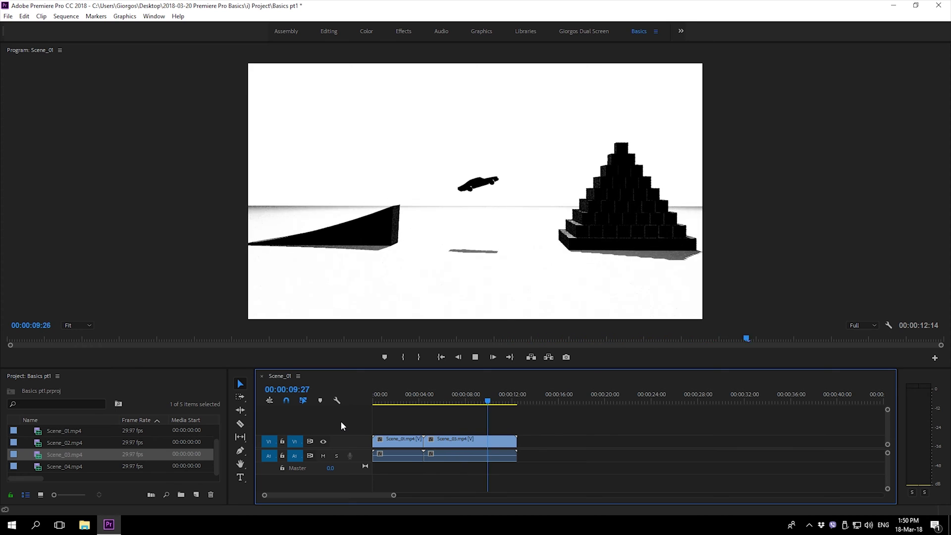
key("space")
left_click_drag(496, 400, 311, 411)
key("space")
key("space")
left_click(239, 424)
left_click(465, 443)
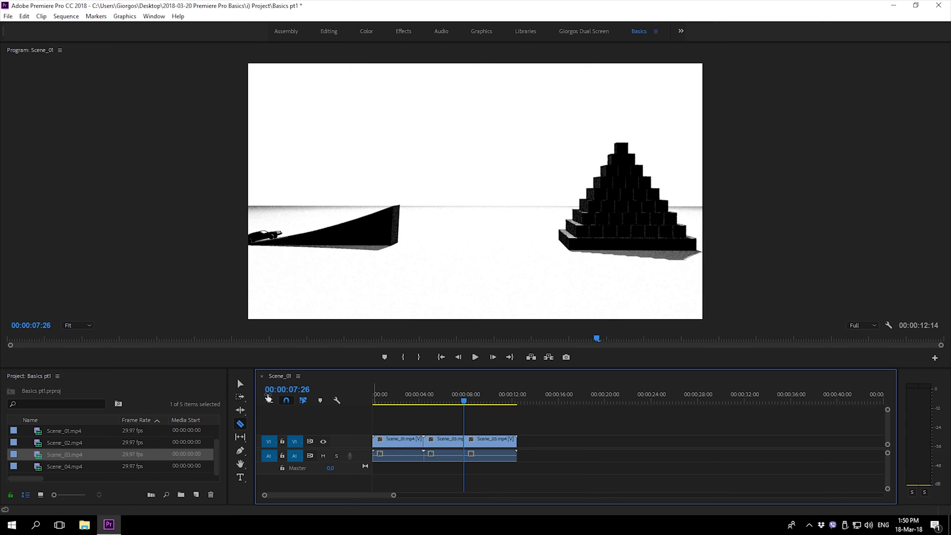
Clear the first piece of the split Scene_03 clip from the timeline.
left_click(239, 384)
left_click(444, 447)
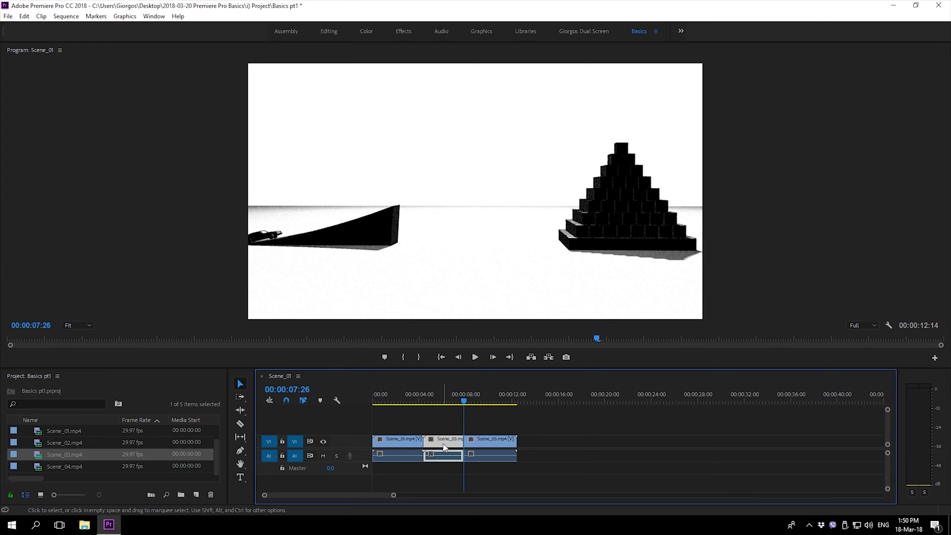
right_click(444, 447)
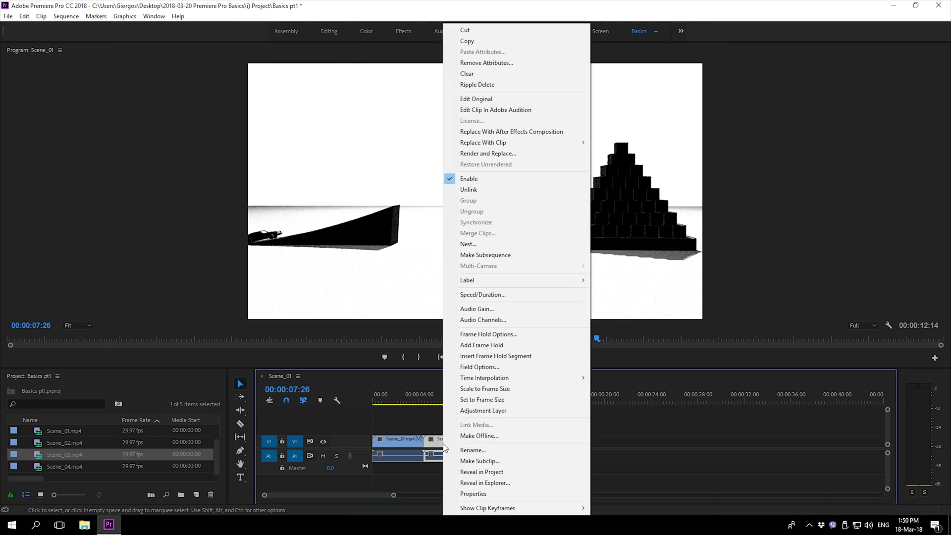
left_click(479, 77)
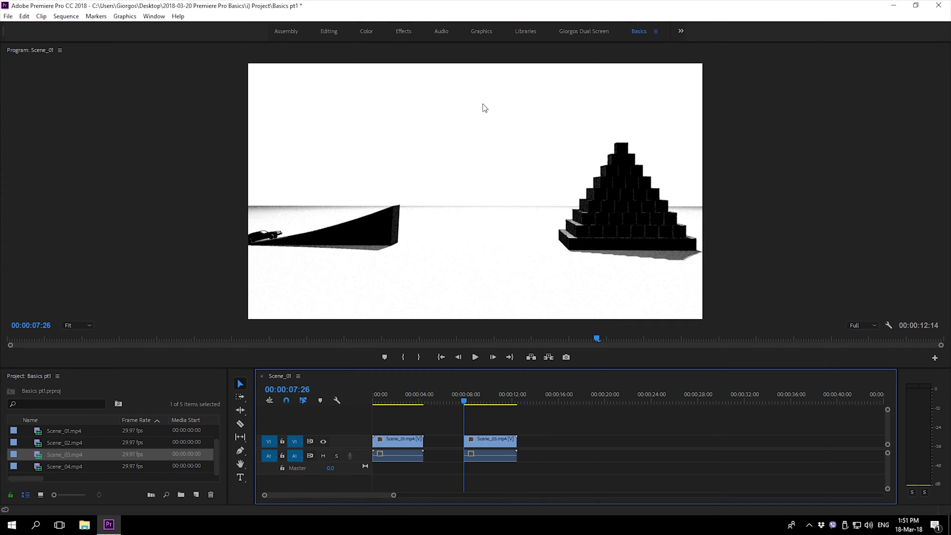
Move the remaining Scene_03 piece against the end of the Scene_01 clip to close the gap.
key("space")
key("space")
left_click(445, 403)
left_click_drag(446, 403, 397, 402)
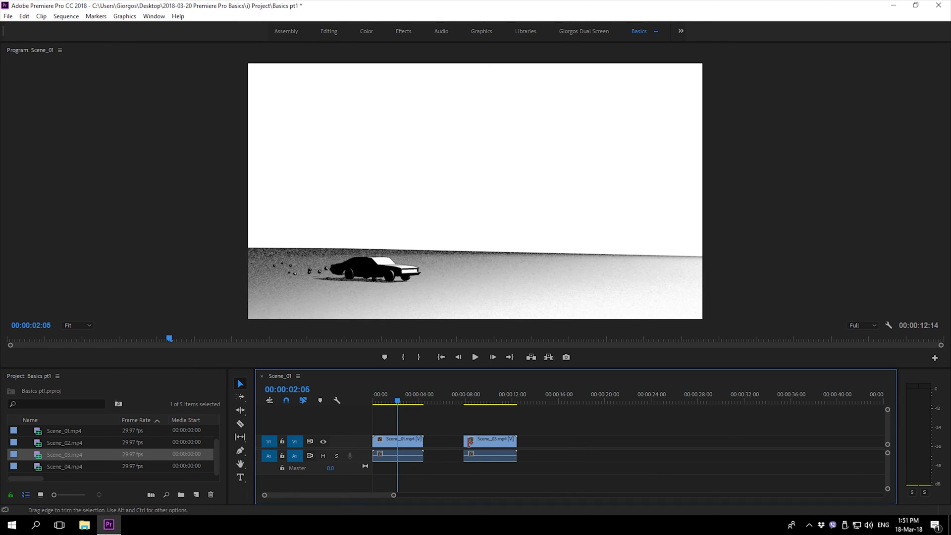
left_click(491, 447)
left_click_drag(492, 447, 451, 448)
Play the sequence from the start to review the transition from Scene_01 to Scene_03.
key("Home")
key("space")
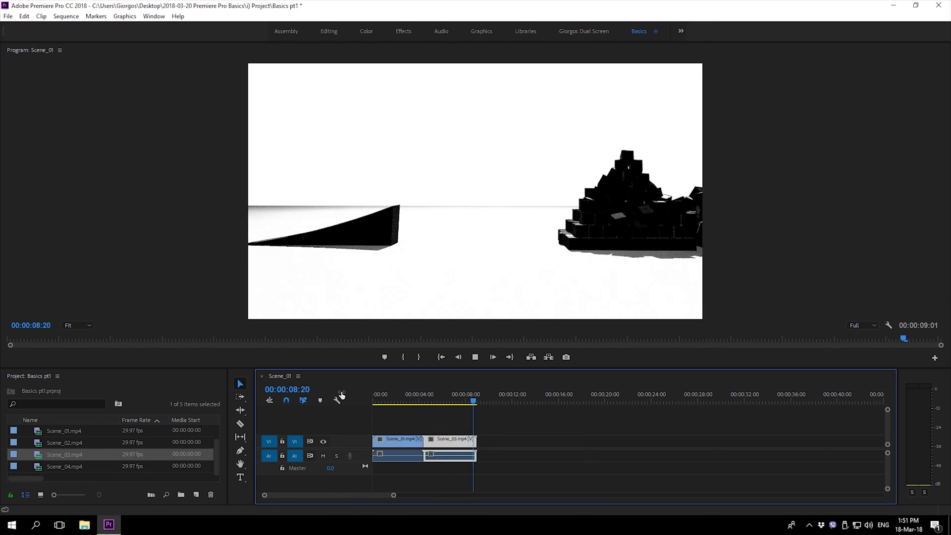
key("Home")
key("space")
Add Scene_04.mp4 to the timeline directly after the Scene_03 clip and play through it.
left_click_drag(64, 467, 479, 440)
left_click_drag(459, 390, 479, 401)
key("space")
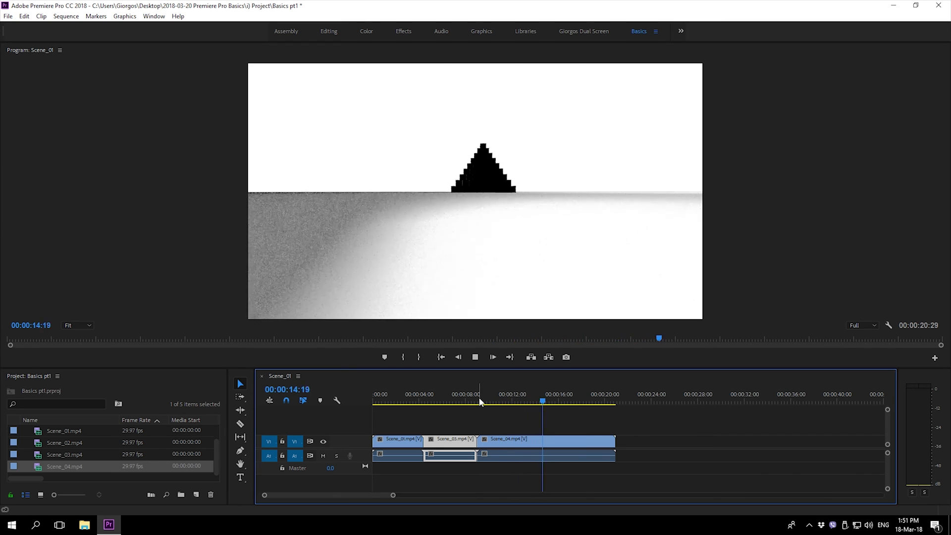
key("space")
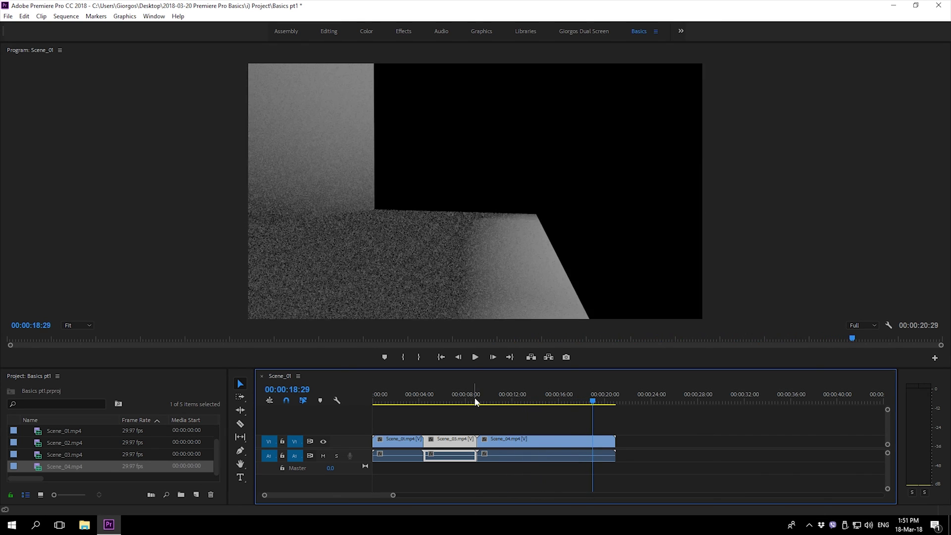
Split the Scene_04 clip at 00:00:14:00 with the Razor tool and return to the Selection tool.
left_click(535, 399)
key("c")
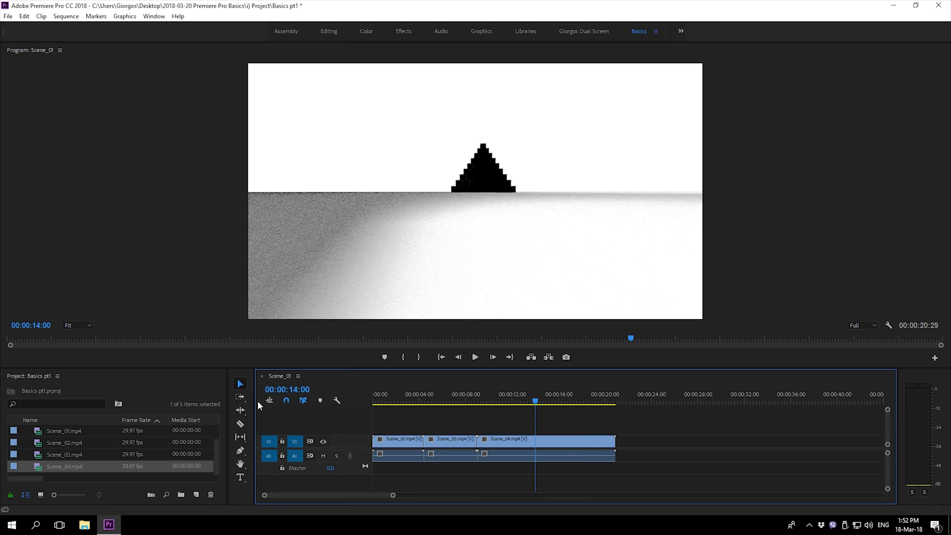
left_click(535, 440)
key("v")
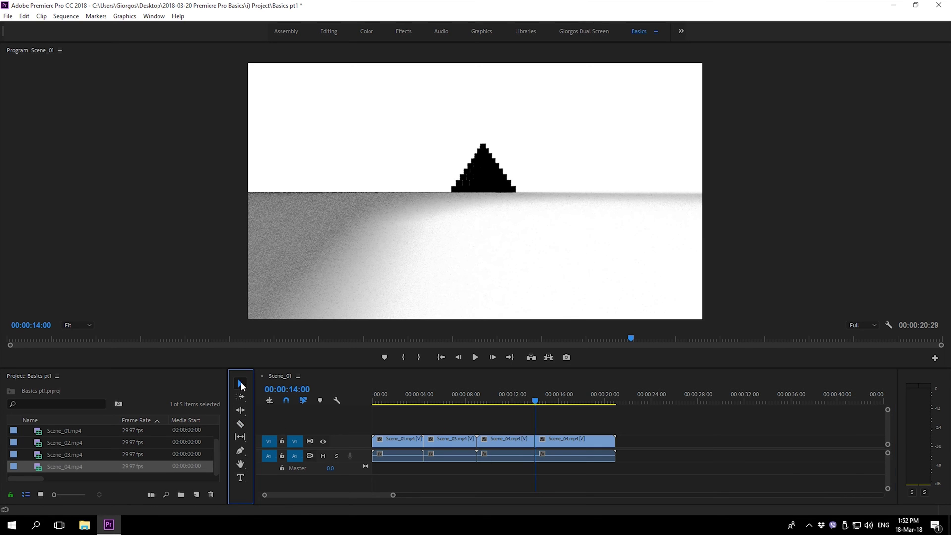
Delete the first piece of Scene_04 and move the remaining piece against the end of Scene_03.
left_click(505, 440)
key("Delete")
left_click_drag(579, 438, 521, 438)
Remove the tail of Scene_03 from the cut at 00:00:07:25 and move Scene_04 against its new end.
key("c")
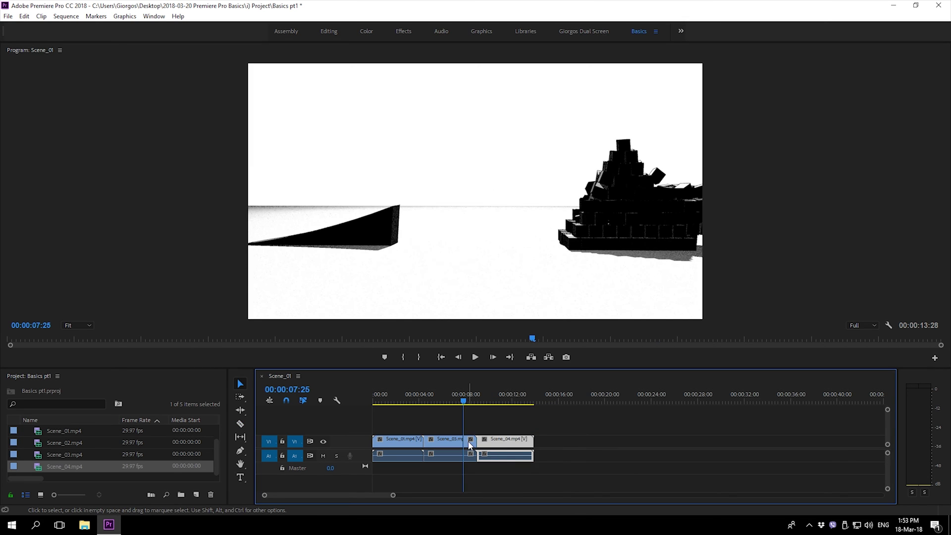
left_click(470, 444)
key("Delete")
left_click_drag(490, 439, 476, 440)
Play the sequence across the cut from Scene_03 to Scene_04 and review the end of Scene_04.
key("space")
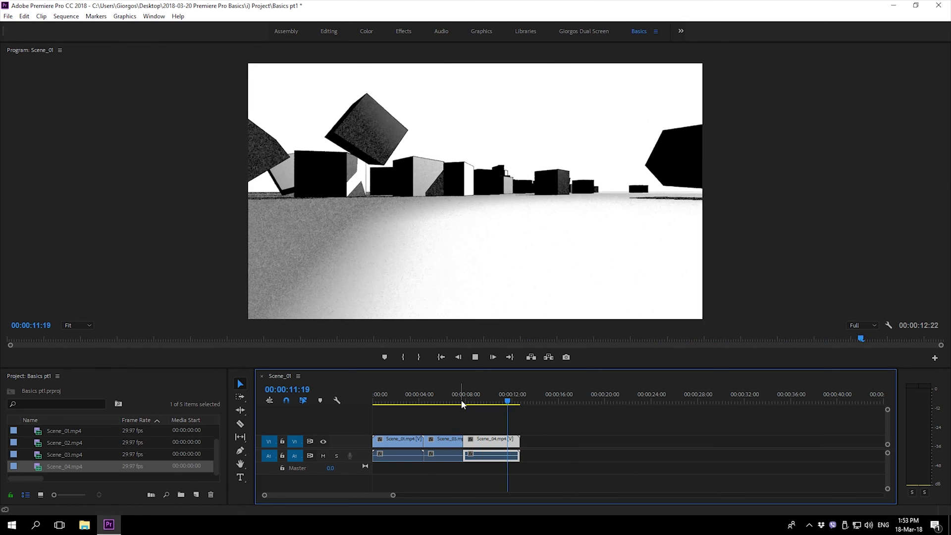
left_click(499, 400)
key("space")
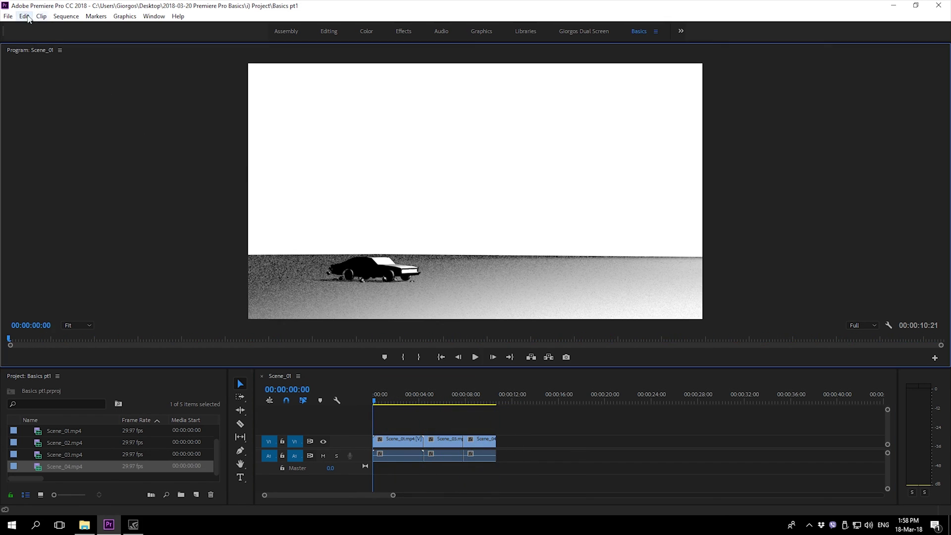
Save the project and open the media export settings for the Scene_01 sequence.
left_click(8, 16)
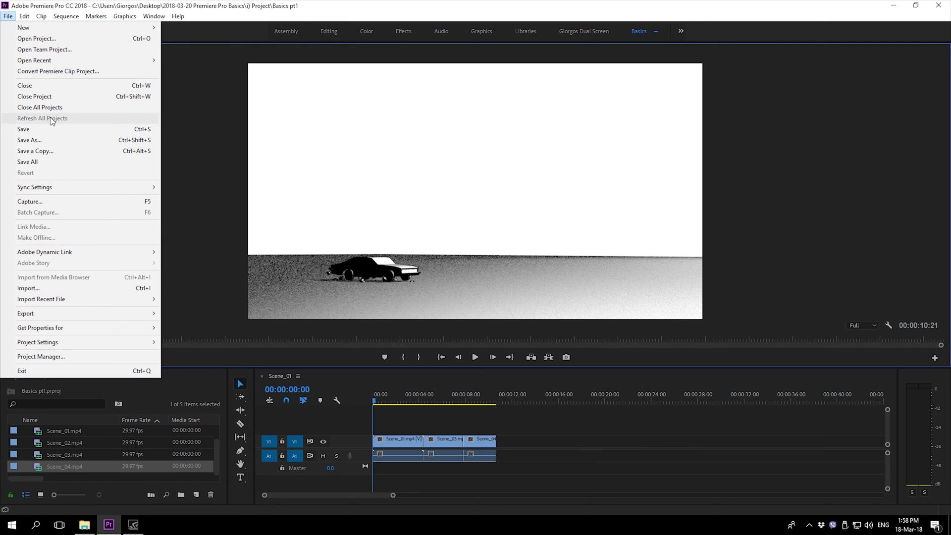
left_click(52, 130)
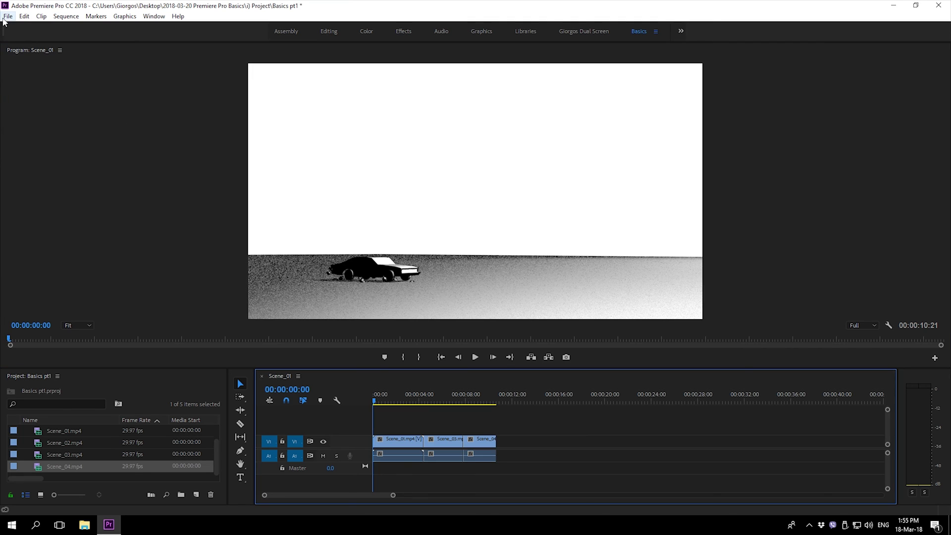
left_click(8, 16)
mouse_move(108, 310)
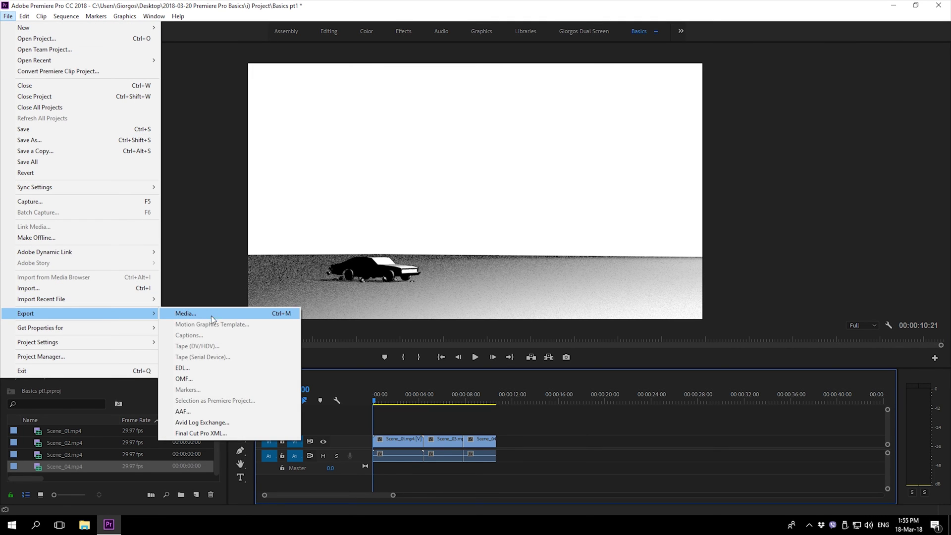
left_click(212, 311)
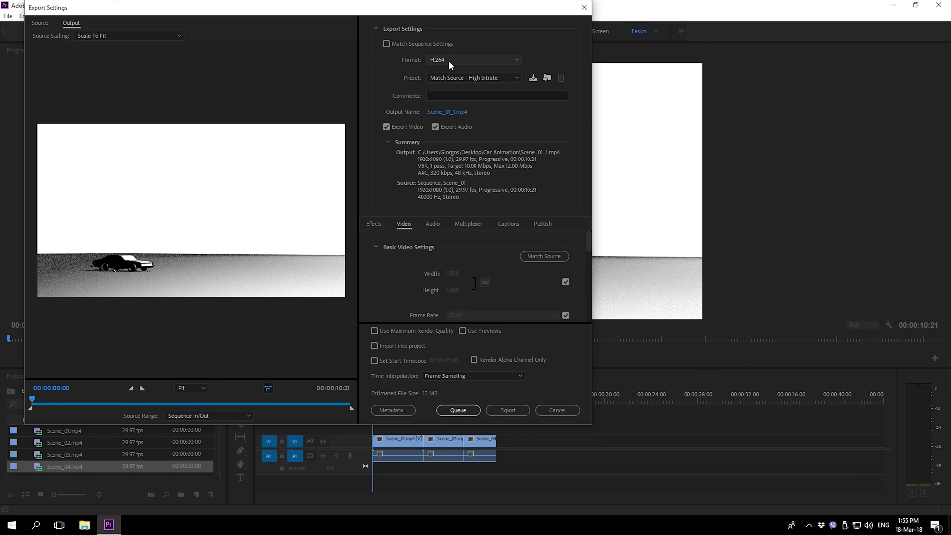
Export the sequence as Video_01.mp4 into the "iii) Export" subfolder of 2018-03-20 Premiere Pro Basics.
left_click(448, 114)
double_click(140, 94)
double_click(140, 105)
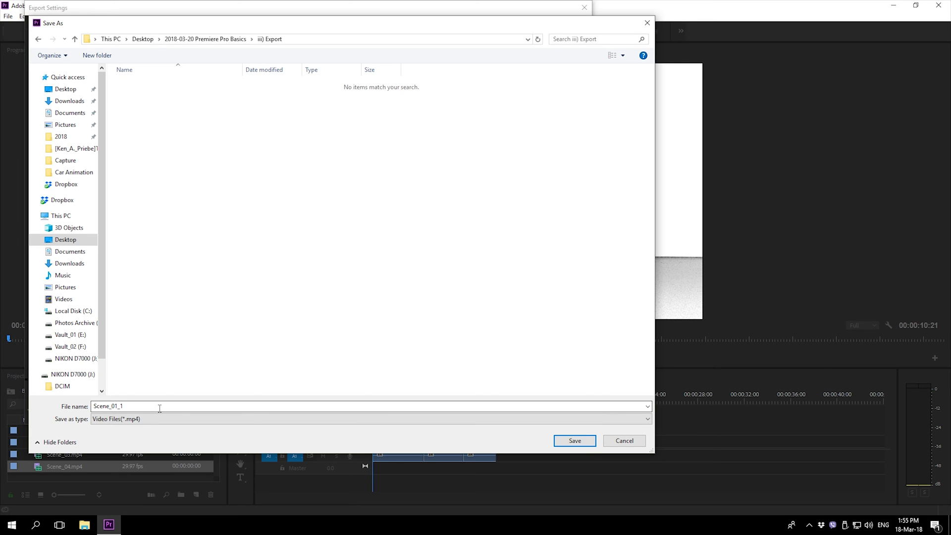
type("Video_01")
left_click(574, 441)
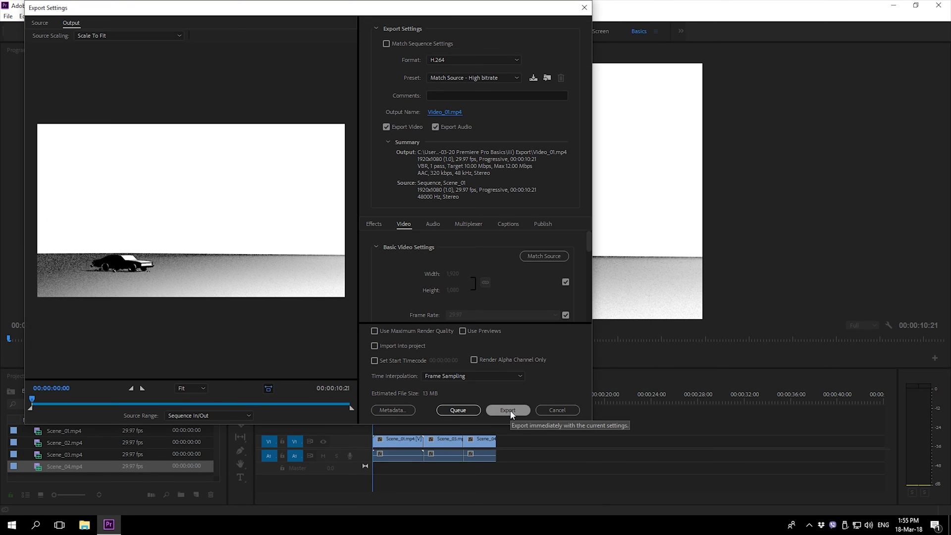
left_click(510, 412)
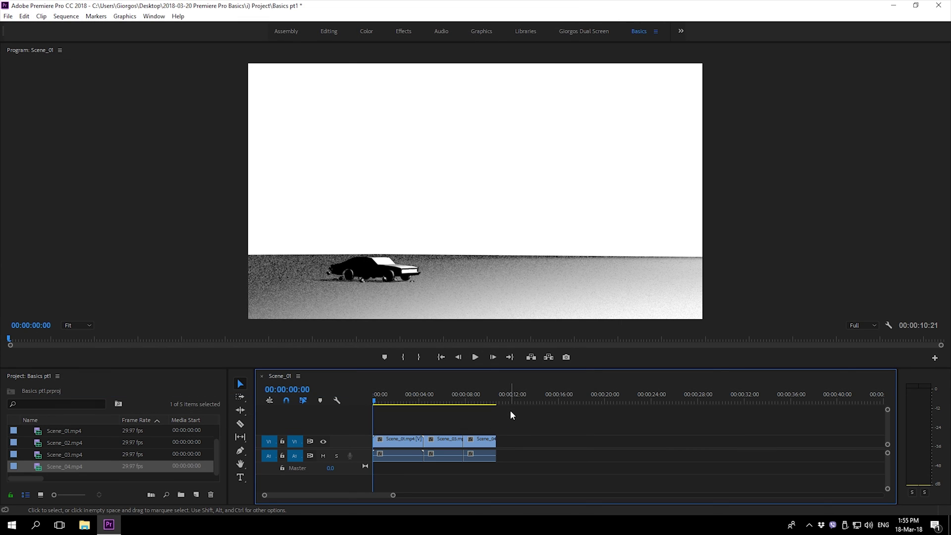
Minimize Premiere Pro, open the exported Video_01 from the desktop project's "iii) Export" folder, and play it in Movies & TV.
left_click(895, 5)
double_click(28, 158)
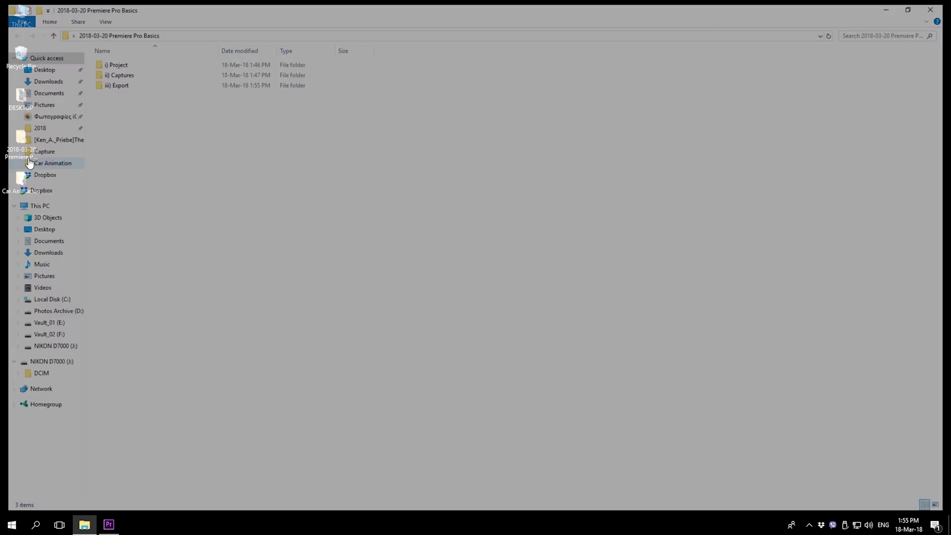
left_click(94, 83)
double_click(94, 82)
double_click(108, 80)
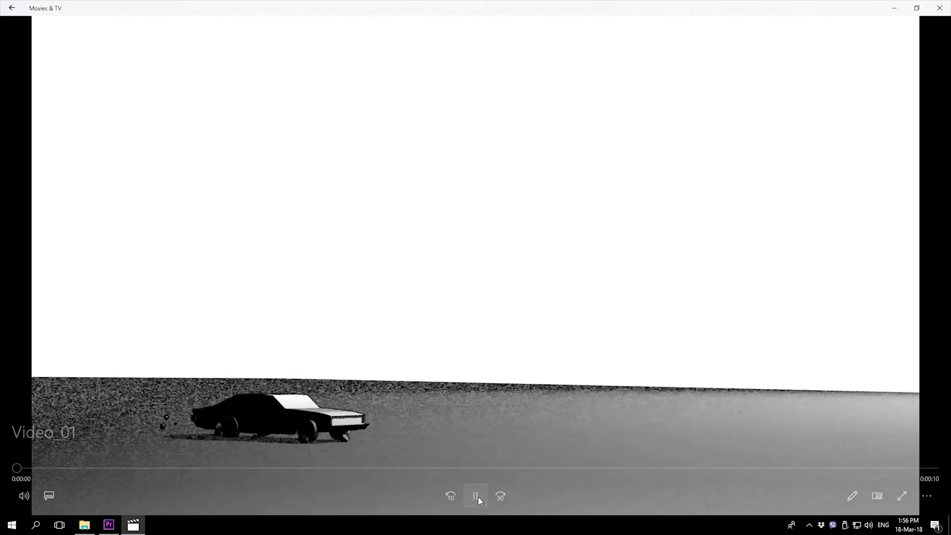
mouse_move(475, 488)
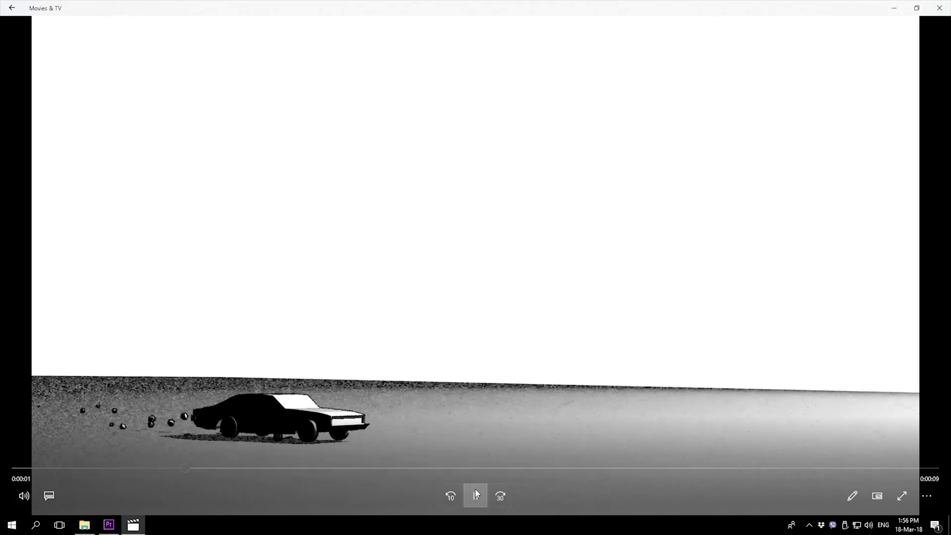